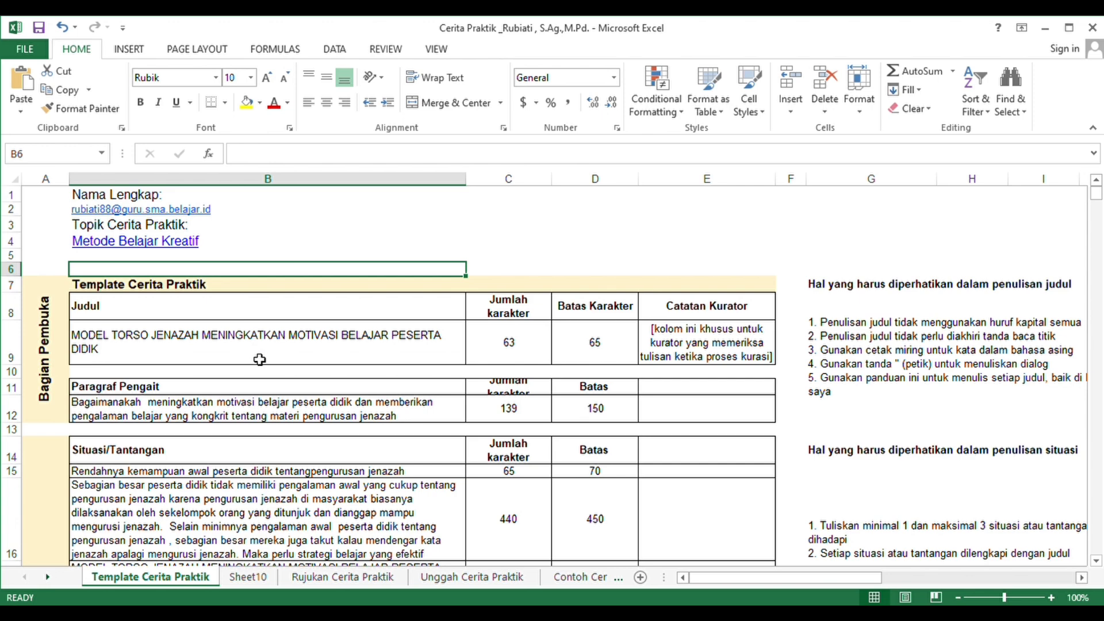
# Step: Examine the Judul entry with its character count and limit, and the Paragraf Pengait text in the opening section
pyautogui.click(151, 321)
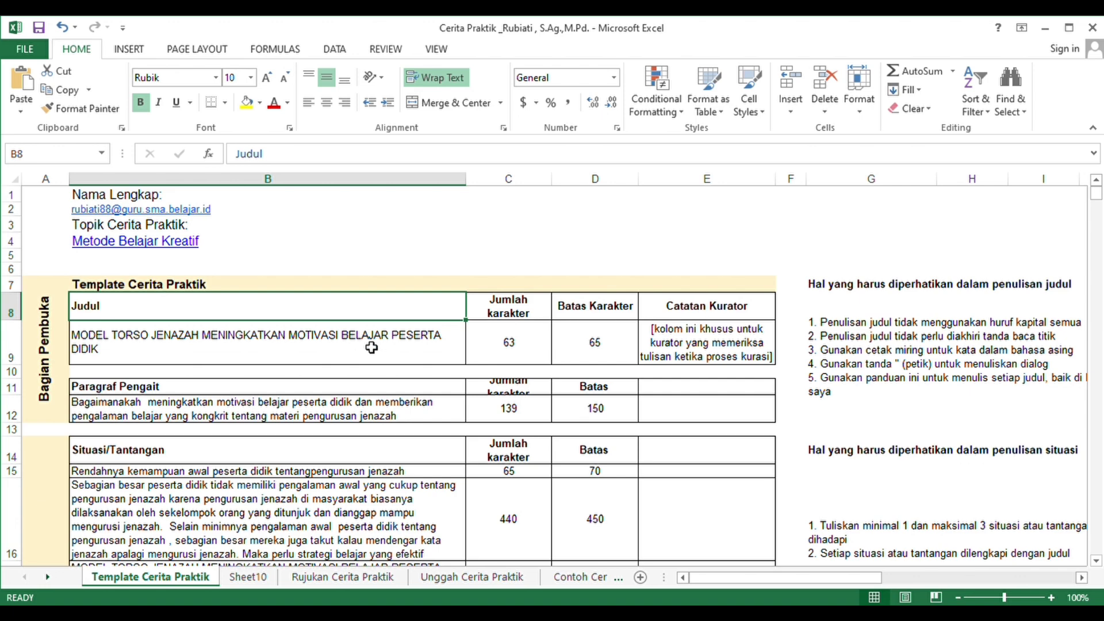
pyautogui.click(146, 356)
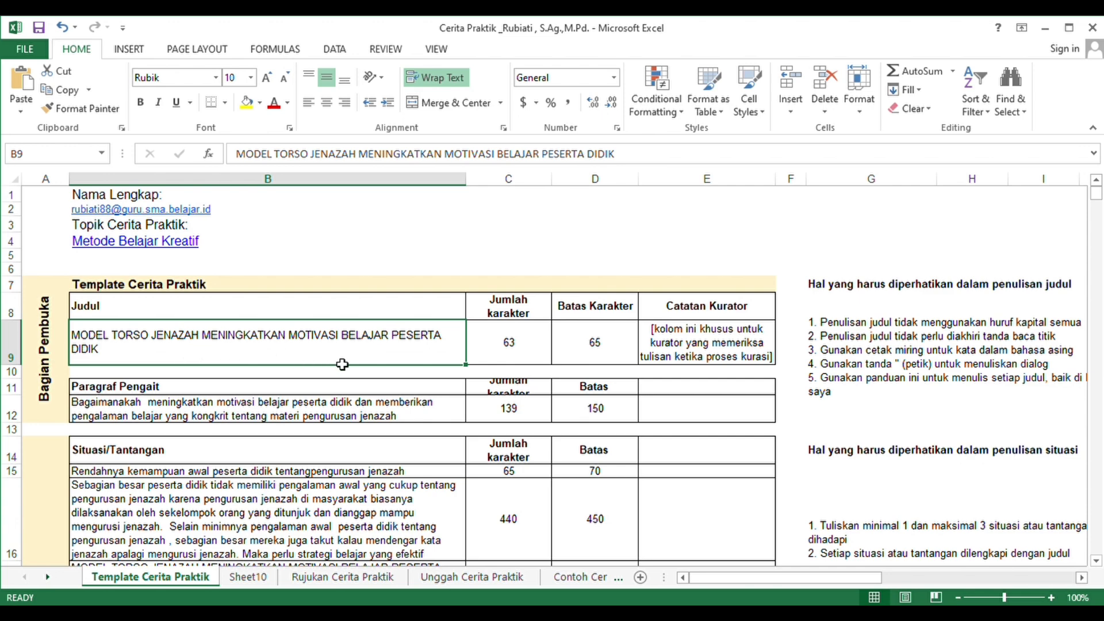
pyautogui.click(516, 353)
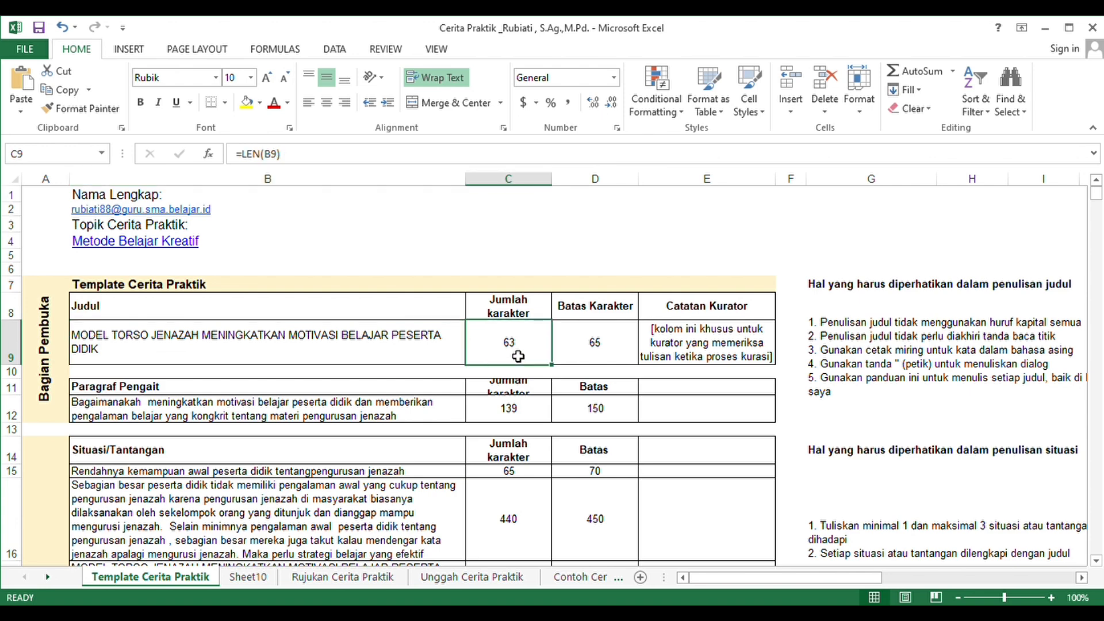
pyautogui.click(601, 359)
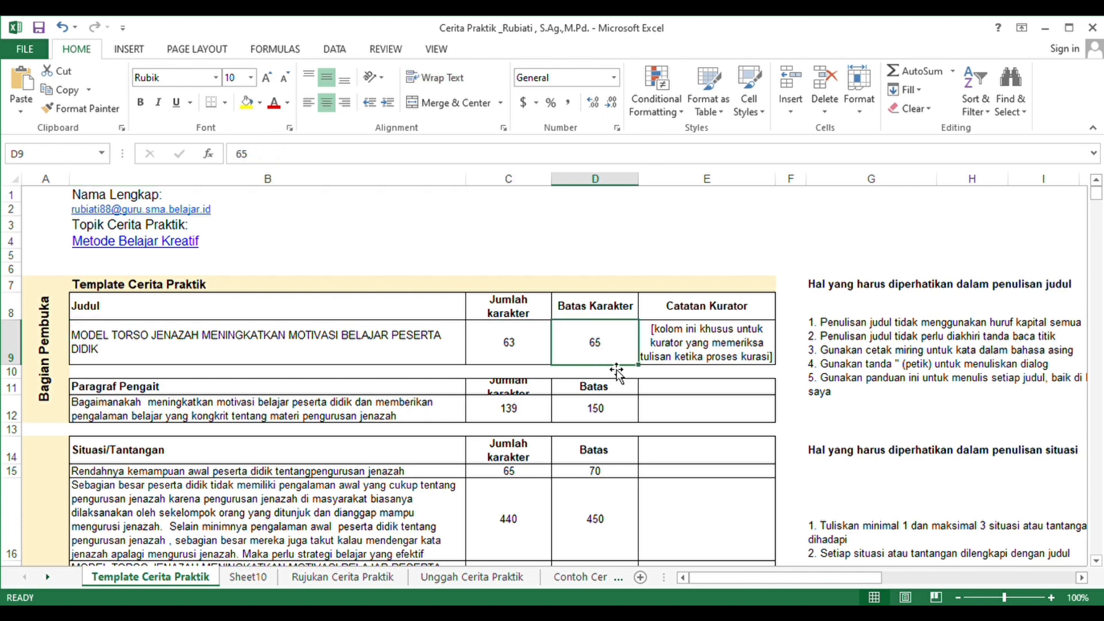
pyautogui.click(182, 416)
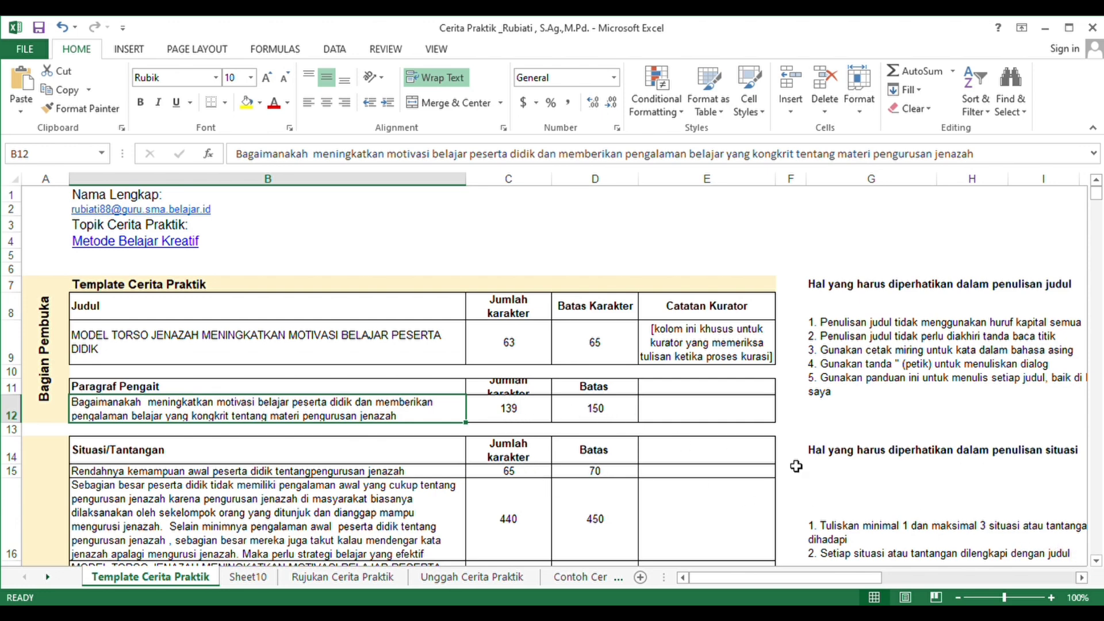
# Step: Examine the Situasi/Tantangan section, including the challenge description in row 16 with its character count and limit, and the row 17 text
pyautogui.click(1096, 560)
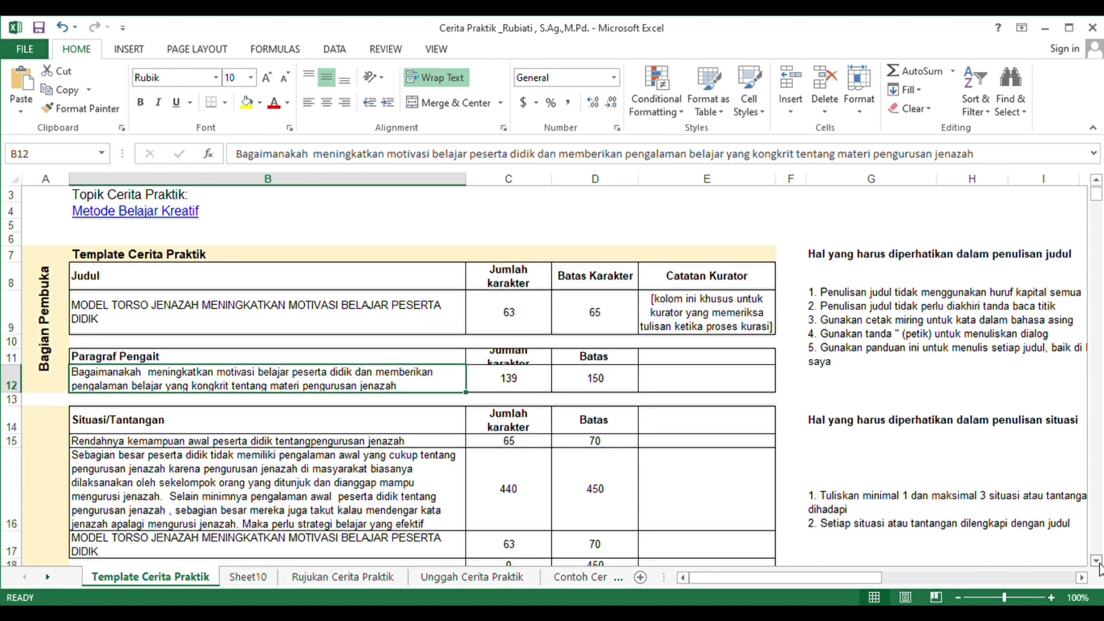
pyautogui.scroll(-2, 1096, 560)
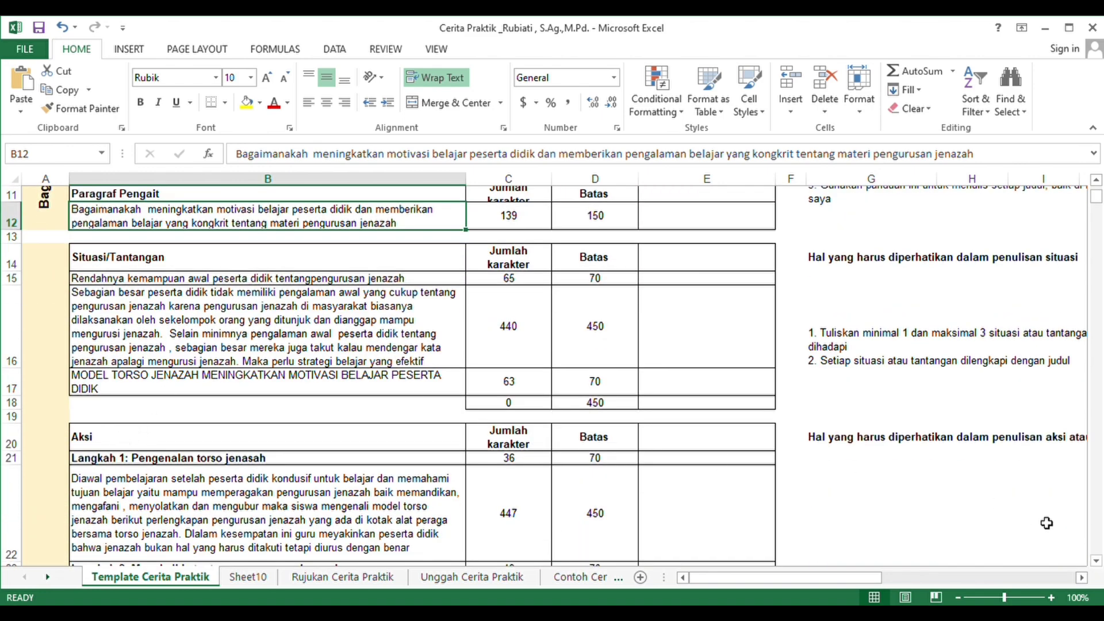
pyautogui.click(1097, 560)
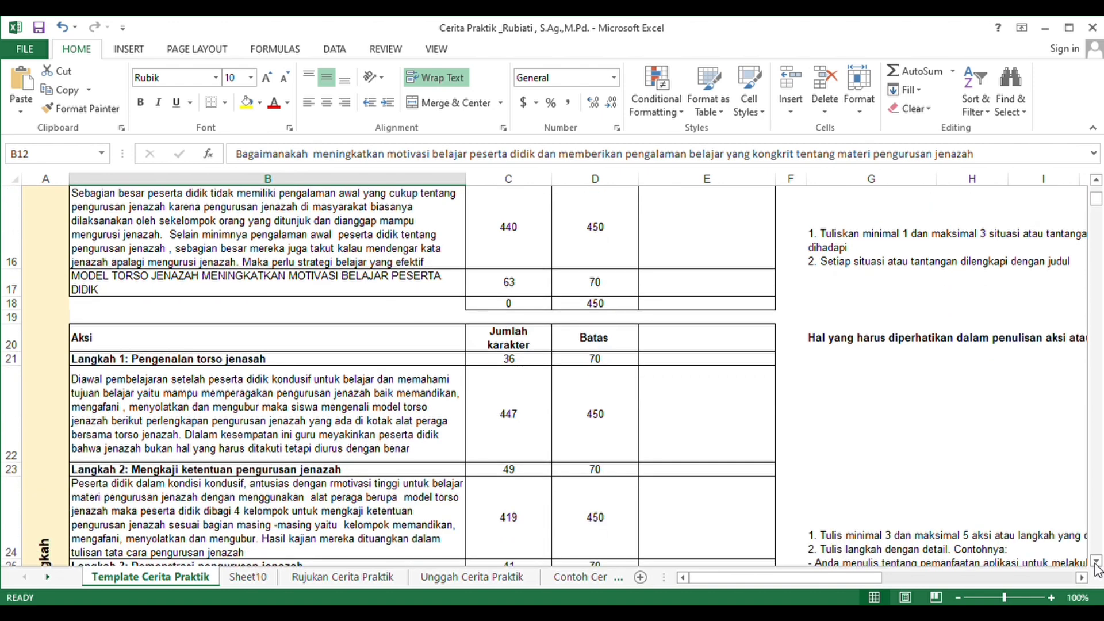
pyautogui.click(1096, 560)
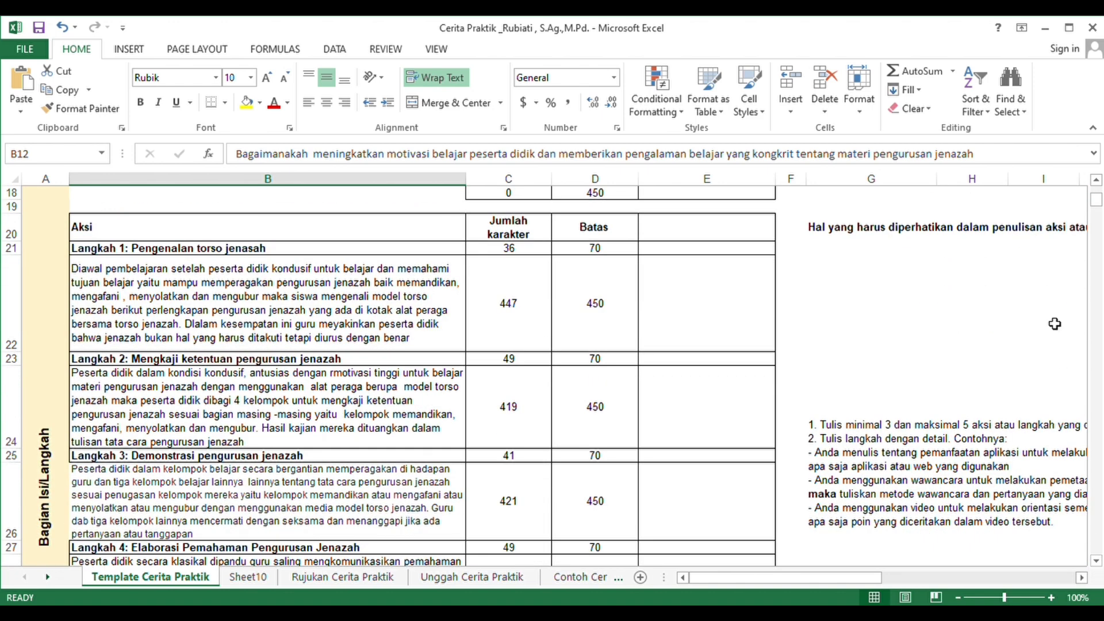
pyautogui.click(1096, 180)
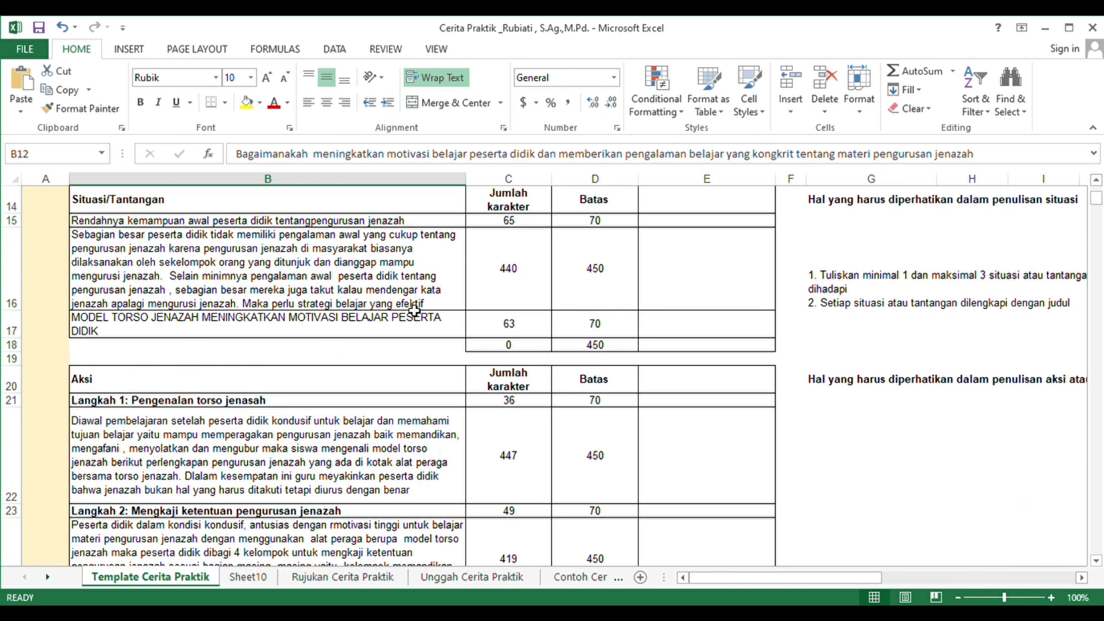
pyautogui.click(1096, 180)
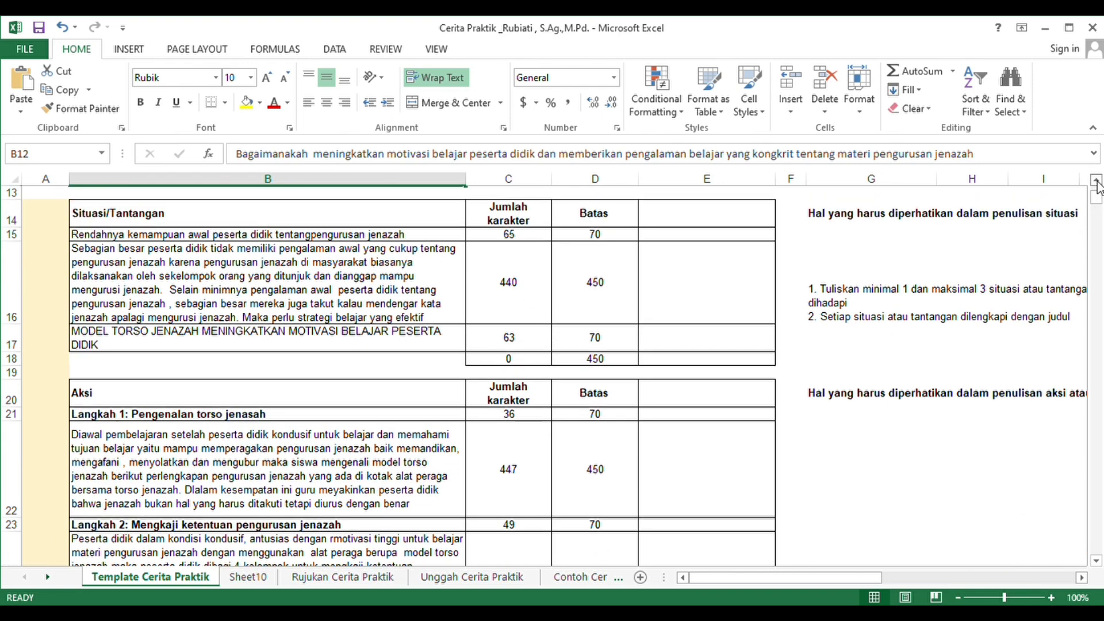
pyautogui.click(151, 225)
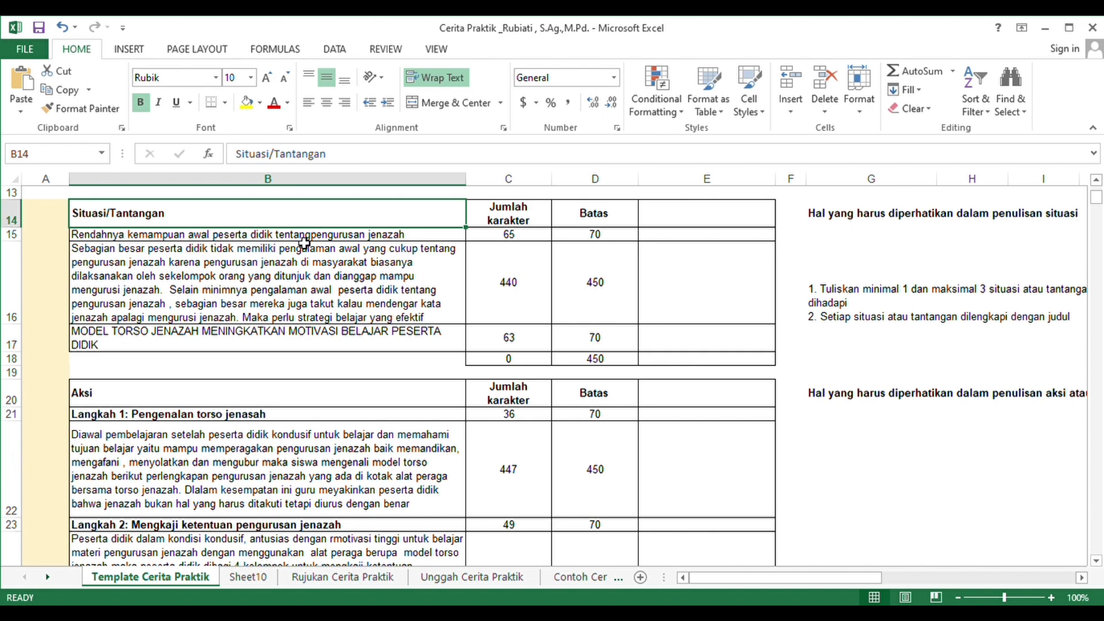
pyautogui.click(288, 290)
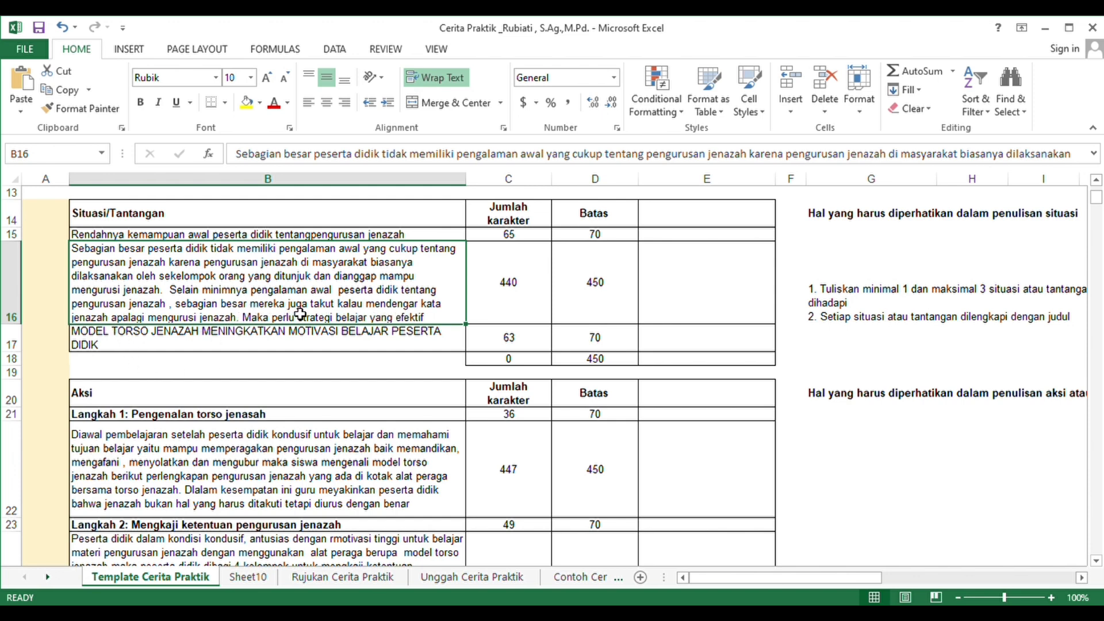
pyautogui.click(530, 304)
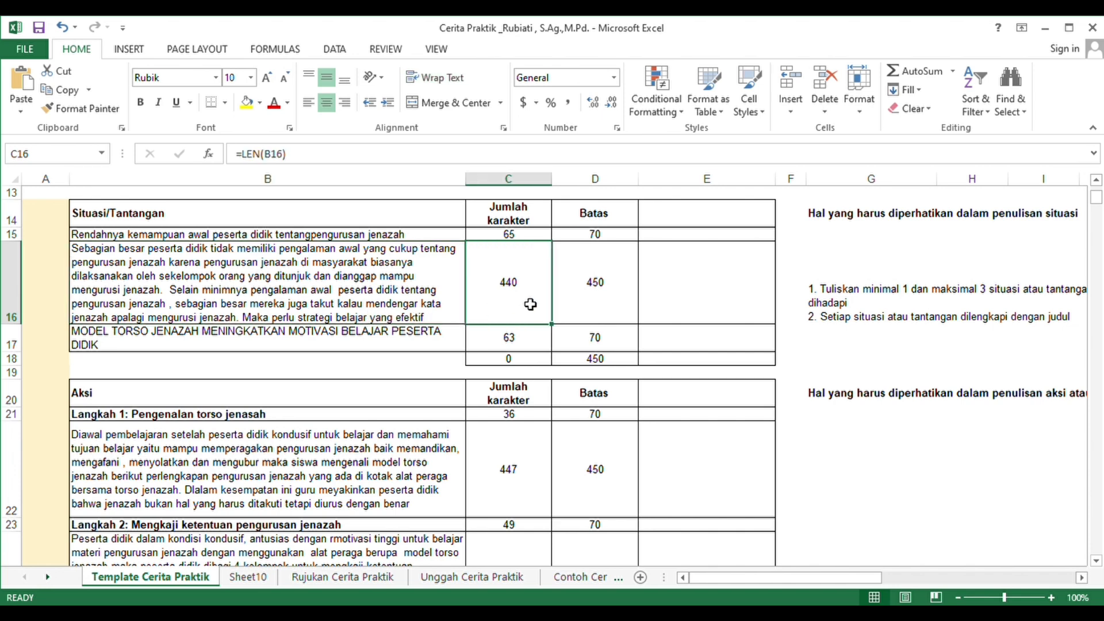
pyautogui.click(599, 309)
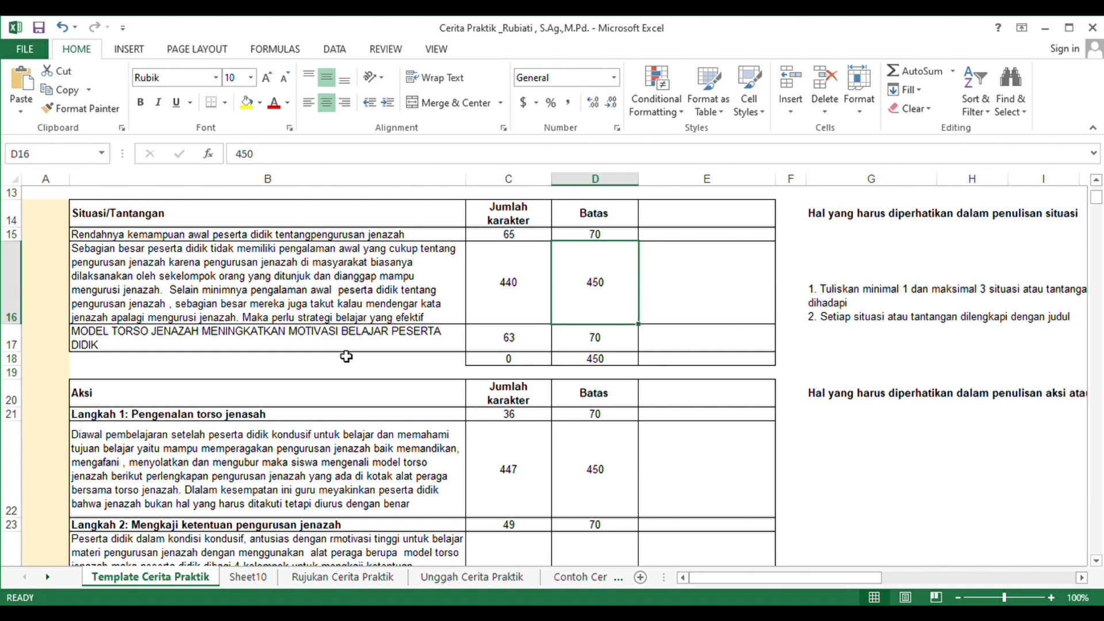
pyautogui.click(183, 347)
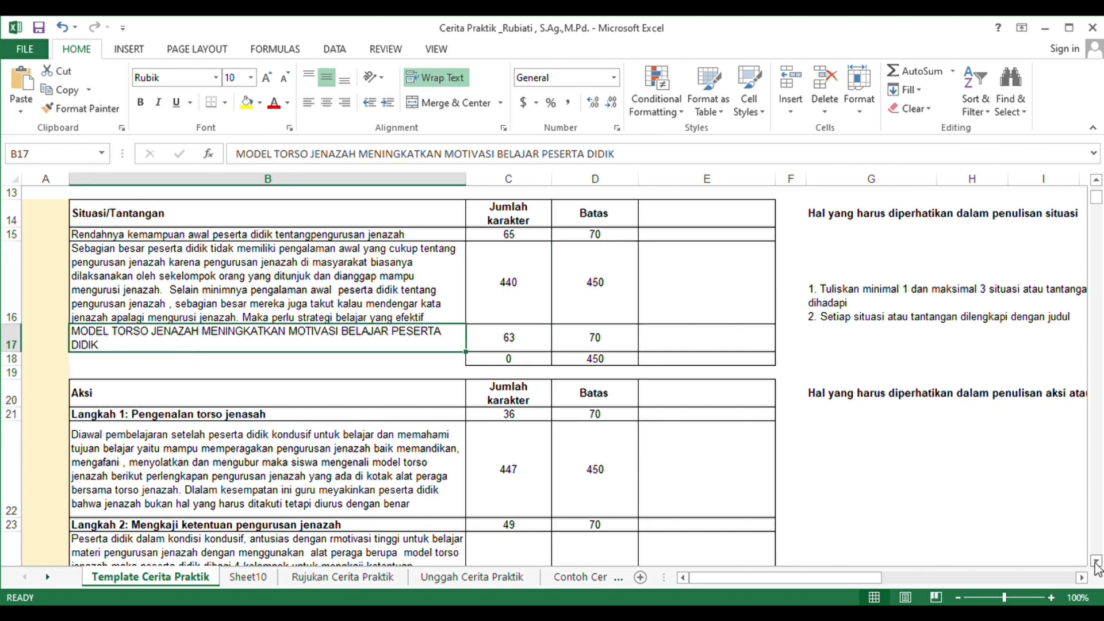
# Step: Read the headings and descriptions of Langkah 1 to Langkah 3 in the Aksi section
pyautogui.scroll(-2, 1097, 568)
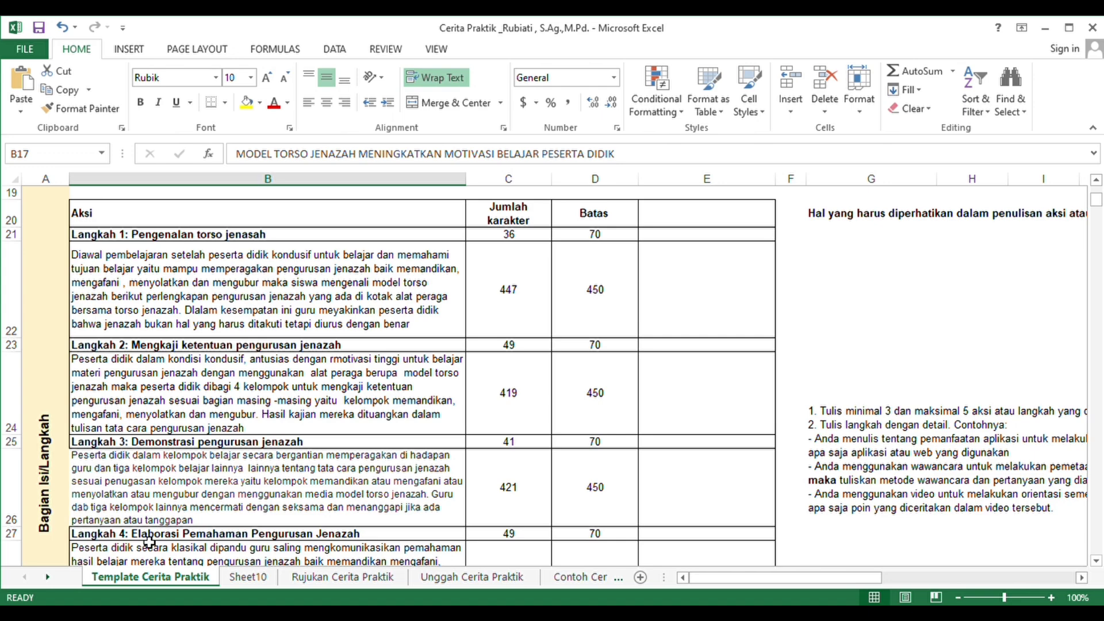
pyautogui.click(169, 241)
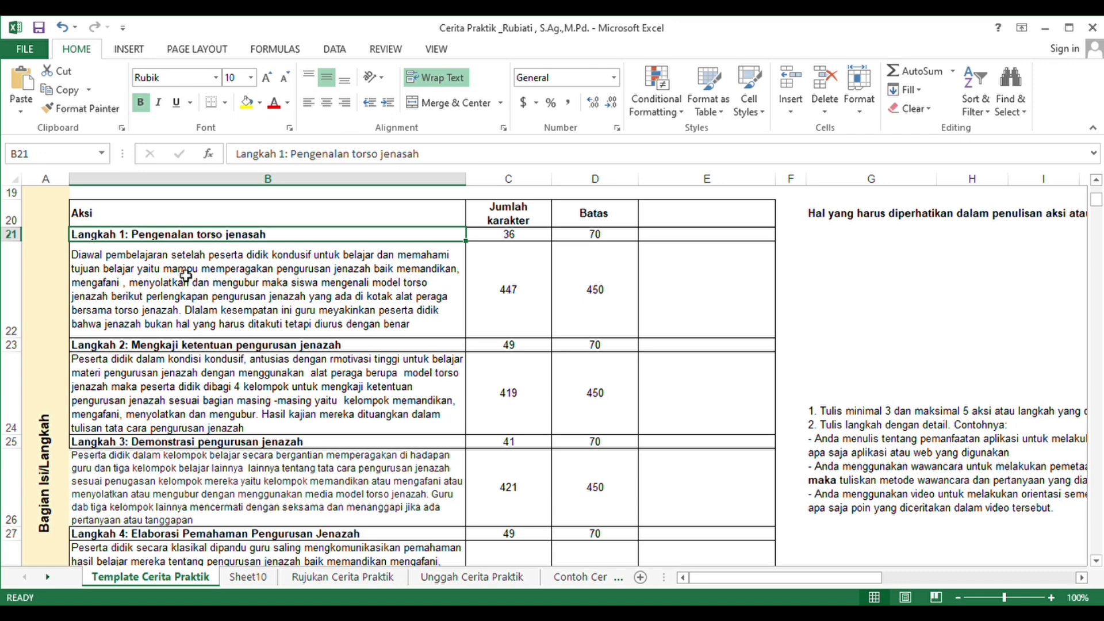
pyautogui.click(242, 306)
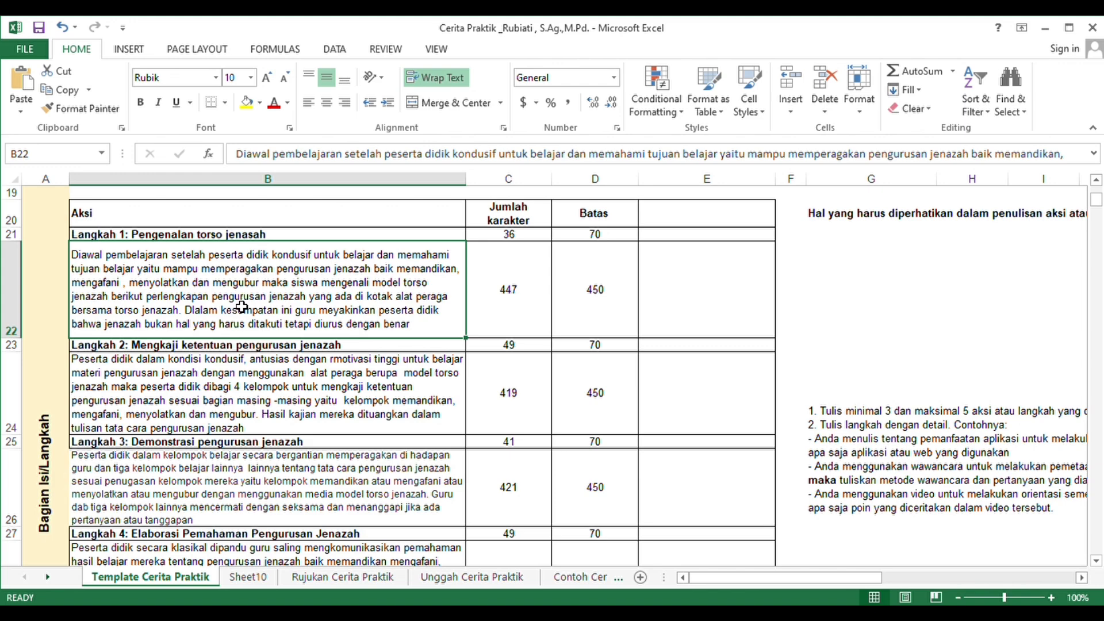
pyautogui.click(232, 350)
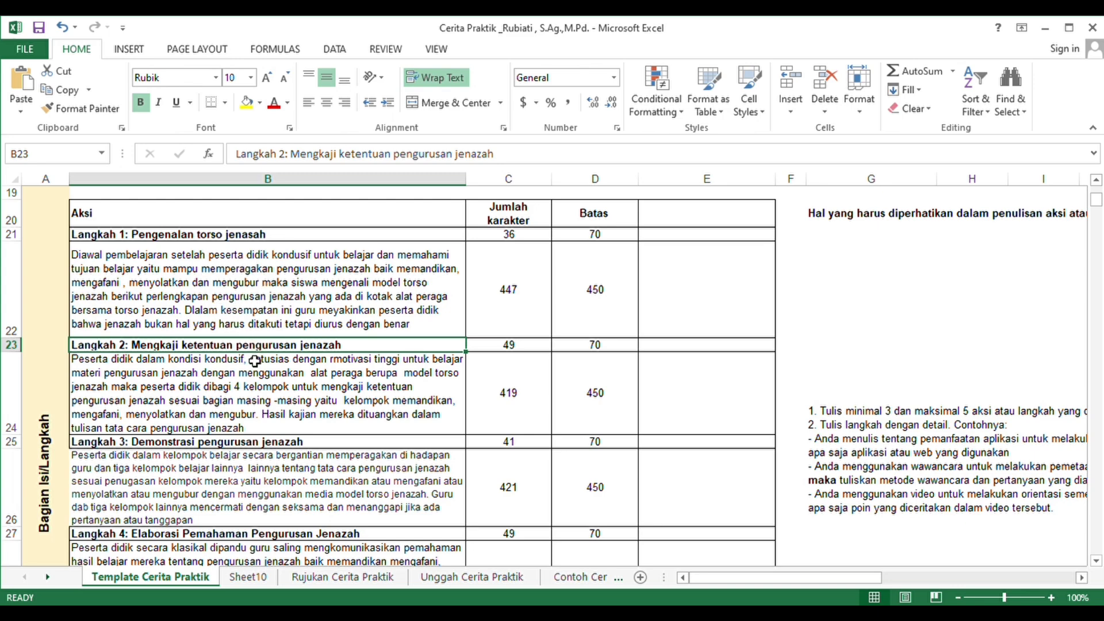
pyautogui.click(256, 403)
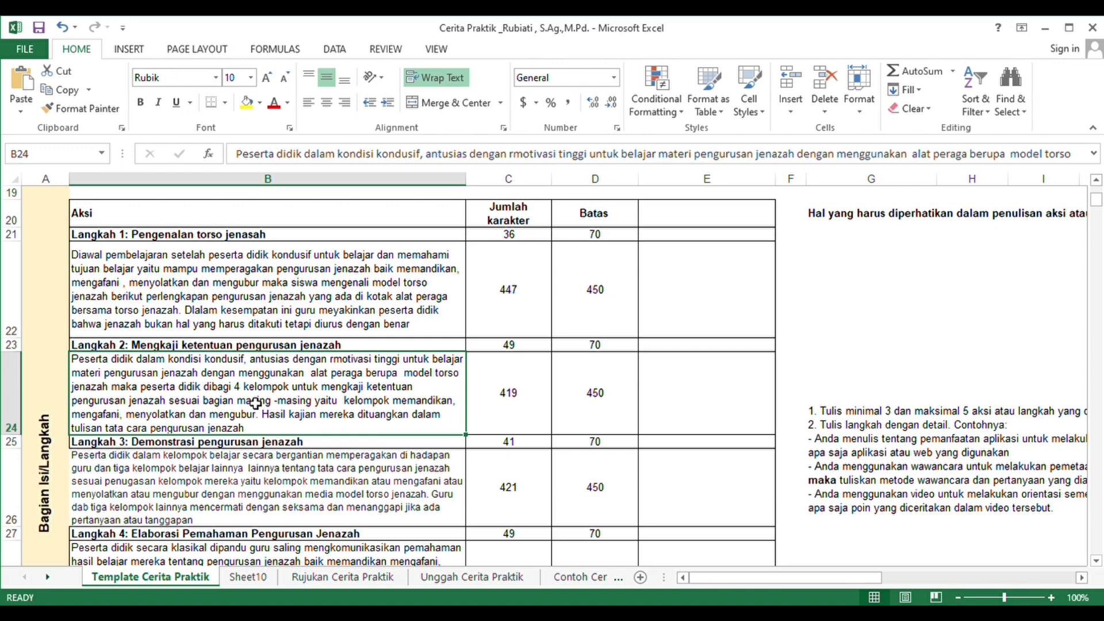
pyautogui.click(266, 491)
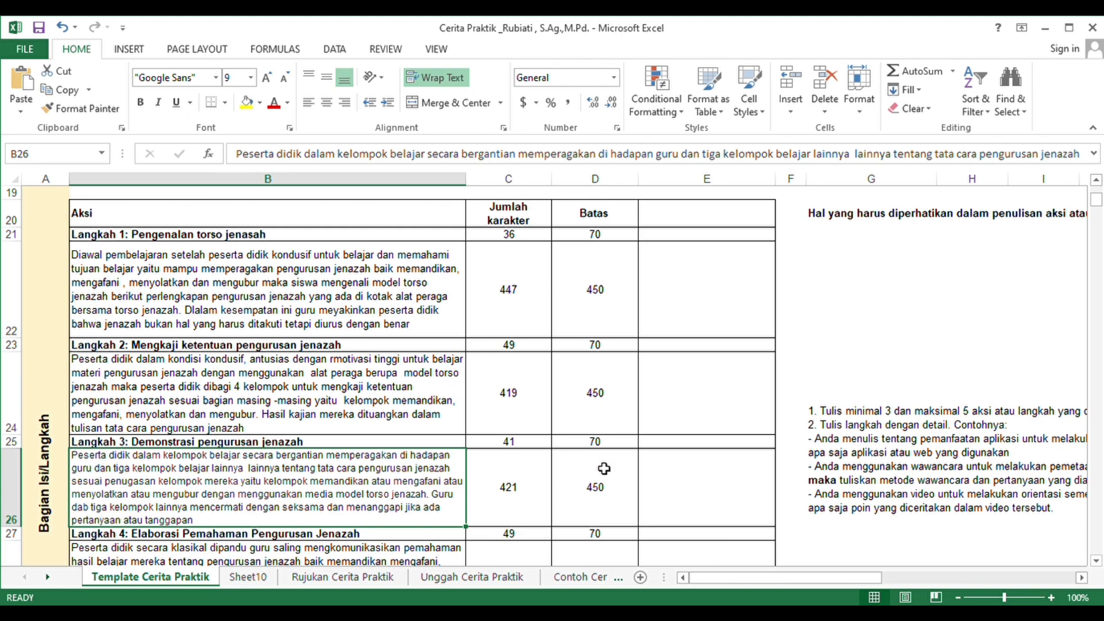
# Step: Read the Langkah 4 and Langkah 5 entries in the Aksi section
pyautogui.click(1097, 561)
pyautogui.click(1096, 560)
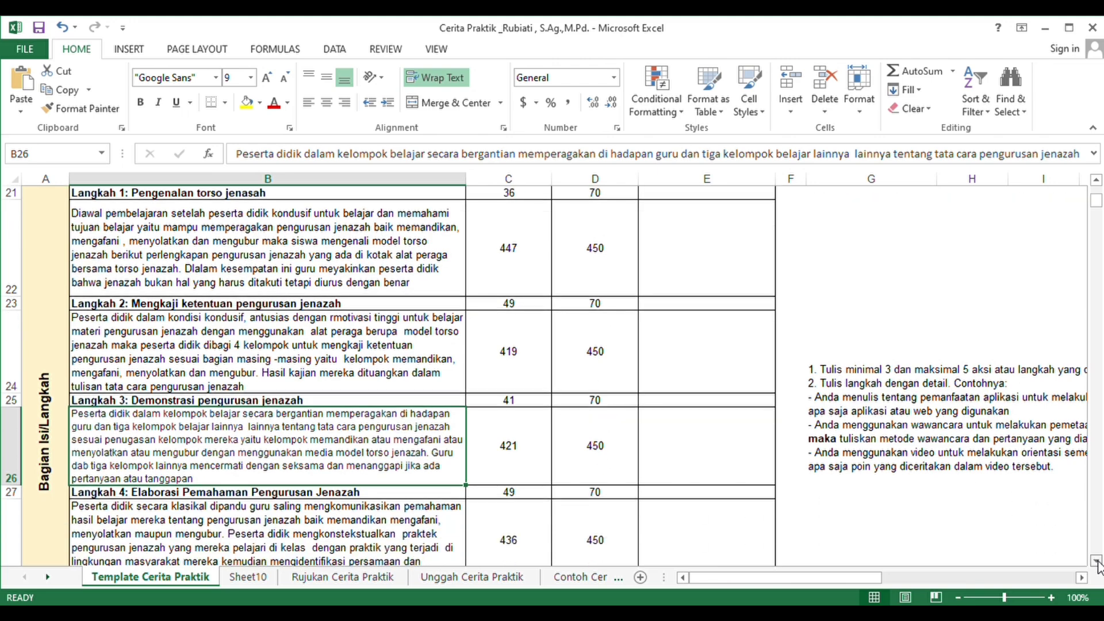
pyautogui.click(1096, 561)
pyautogui.click(1096, 560)
pyautogui.click(1096, 560)
pyautogui.click(1096, 560)
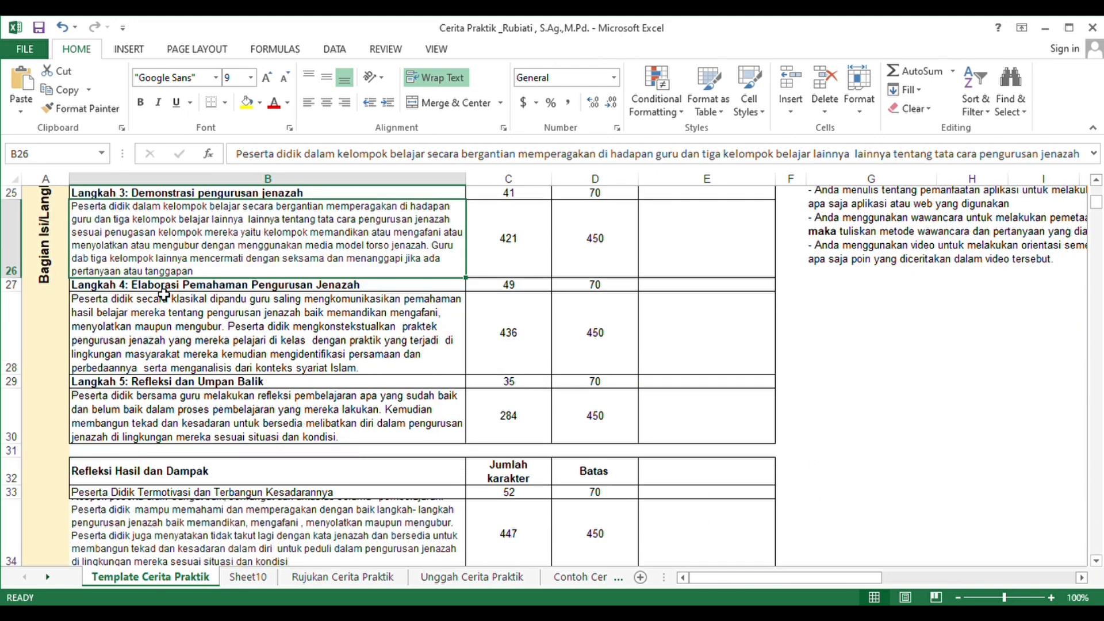
pyautogui.click(163, 287)
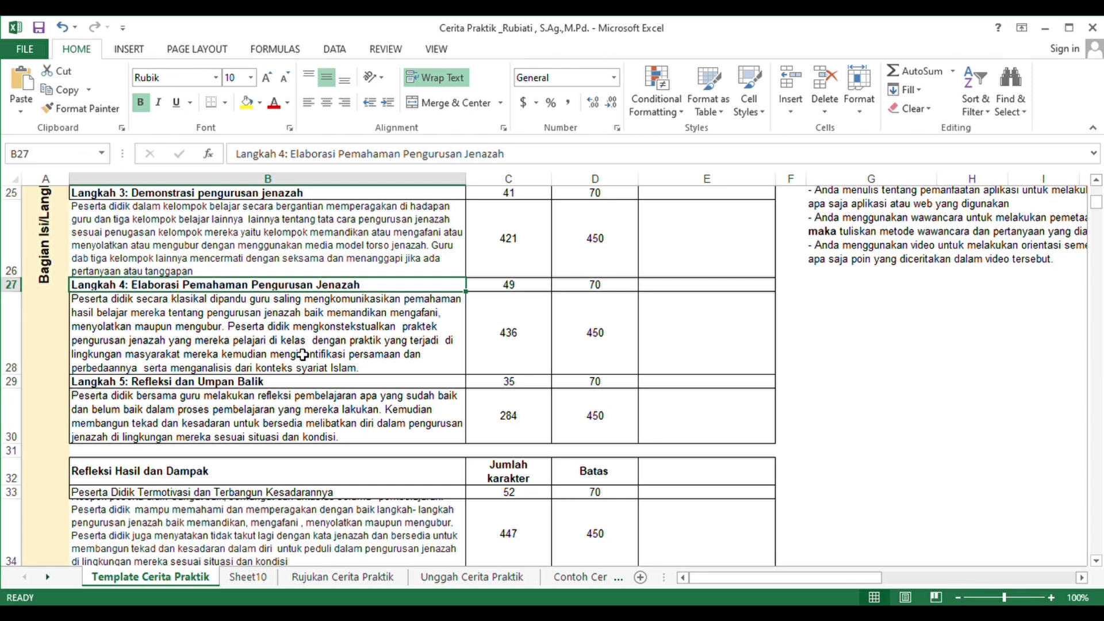
pyautogui.click(227, 414)
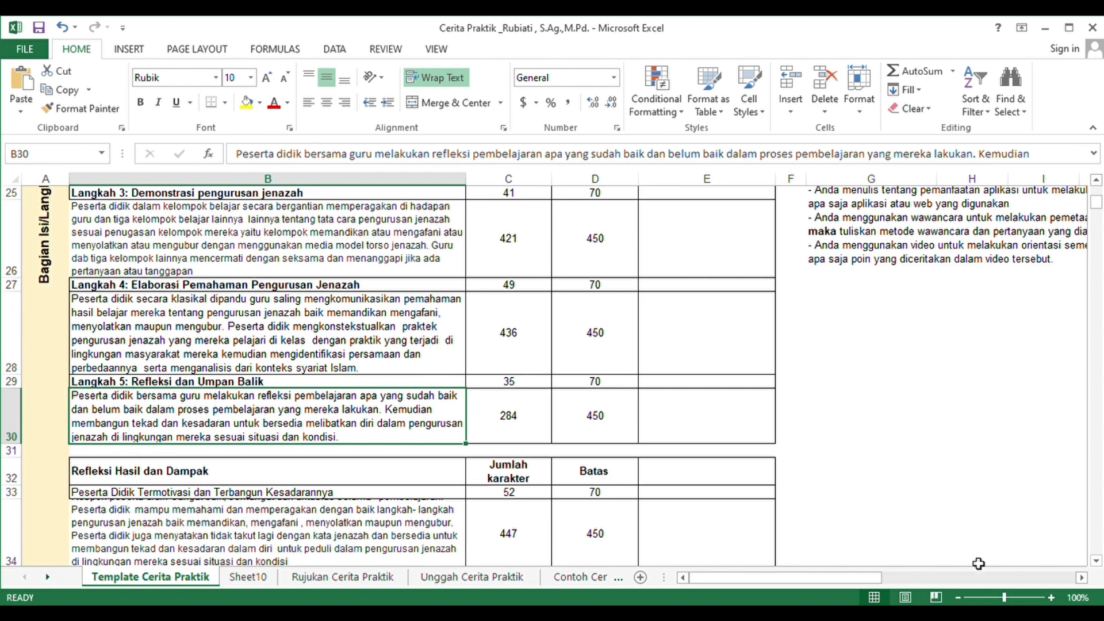
# Step: Read the description under Refleksi Hasil dan Dampak and the entries in rows 39 to 42 under Tips dari Saya
pyautogui.scroll(-5, 1095, 563)
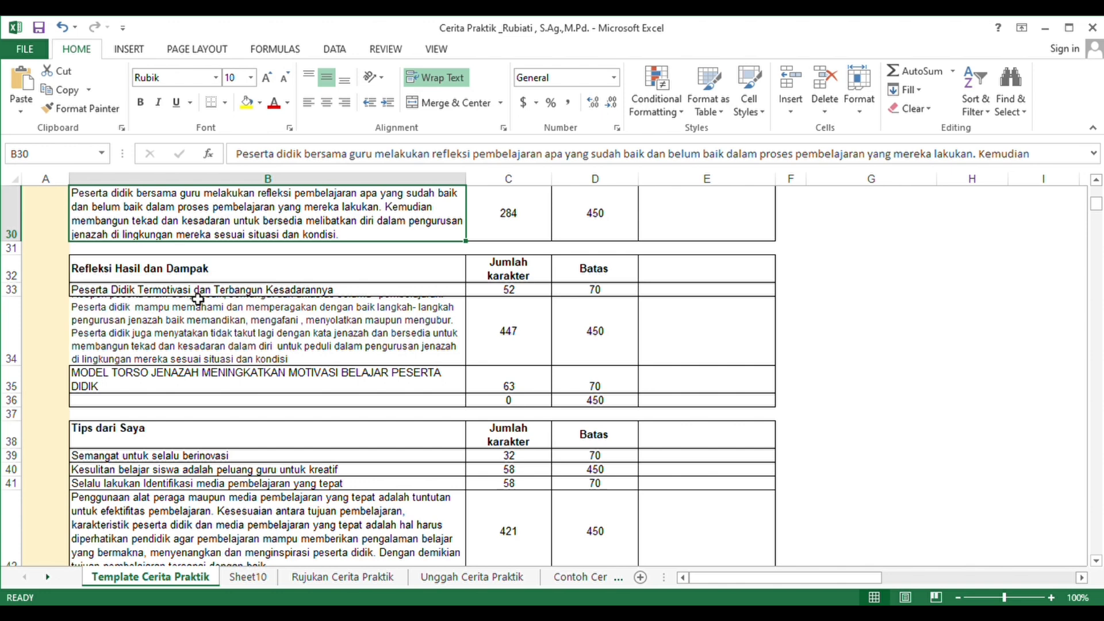
pyautogui.click(251, 334)
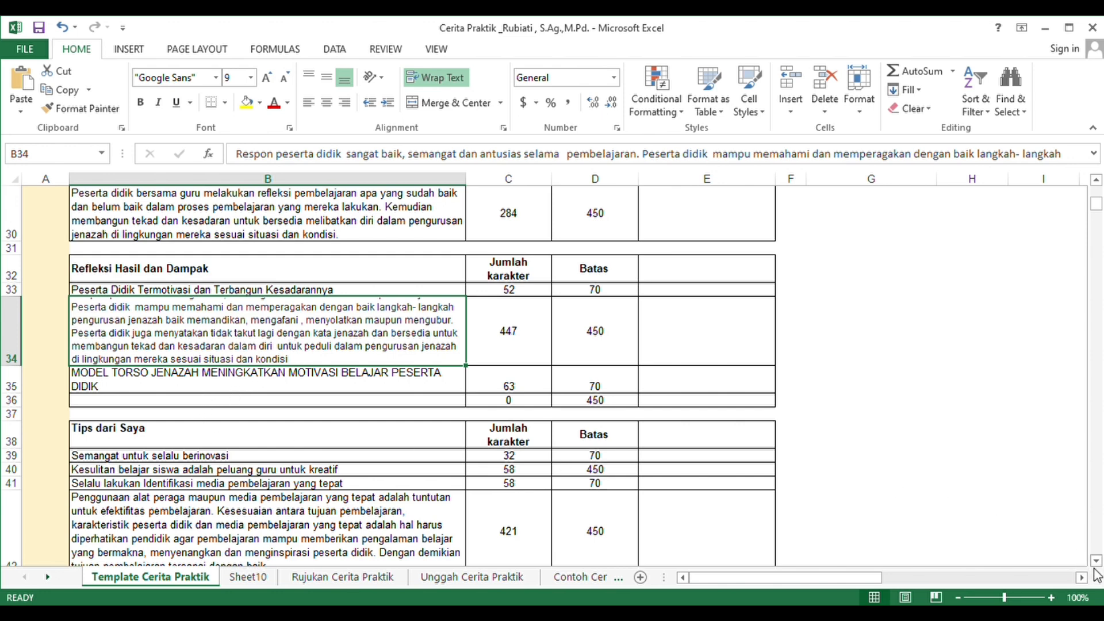
pyautogui.scroll(-2, 1094, 569)
pyautogui.scroll(-1, 1094, 570)
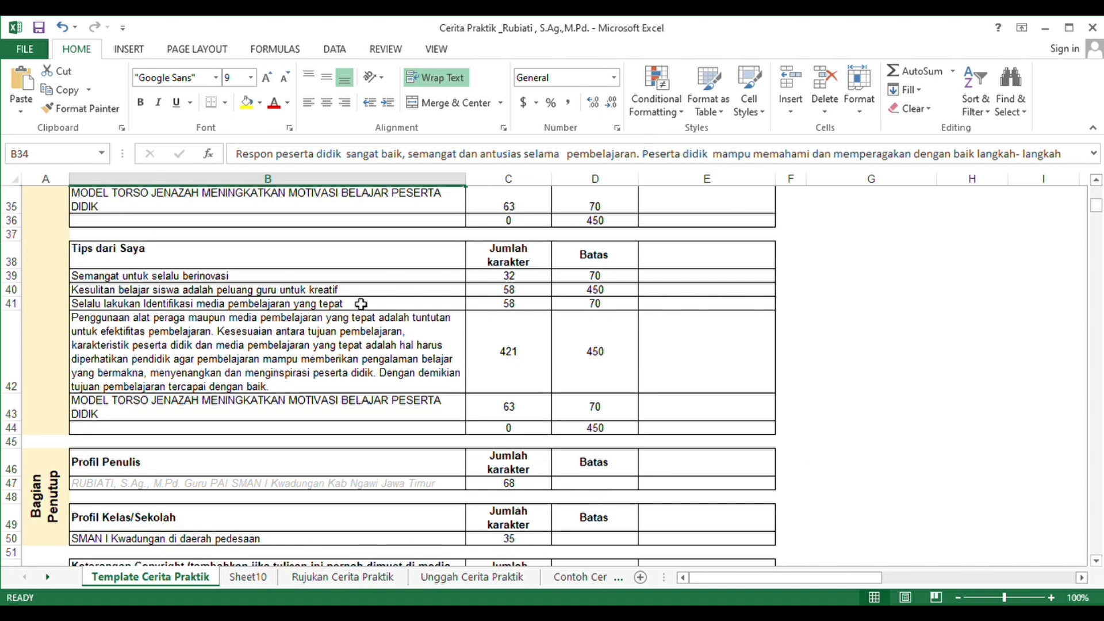
pyautogui.click(163, 267)
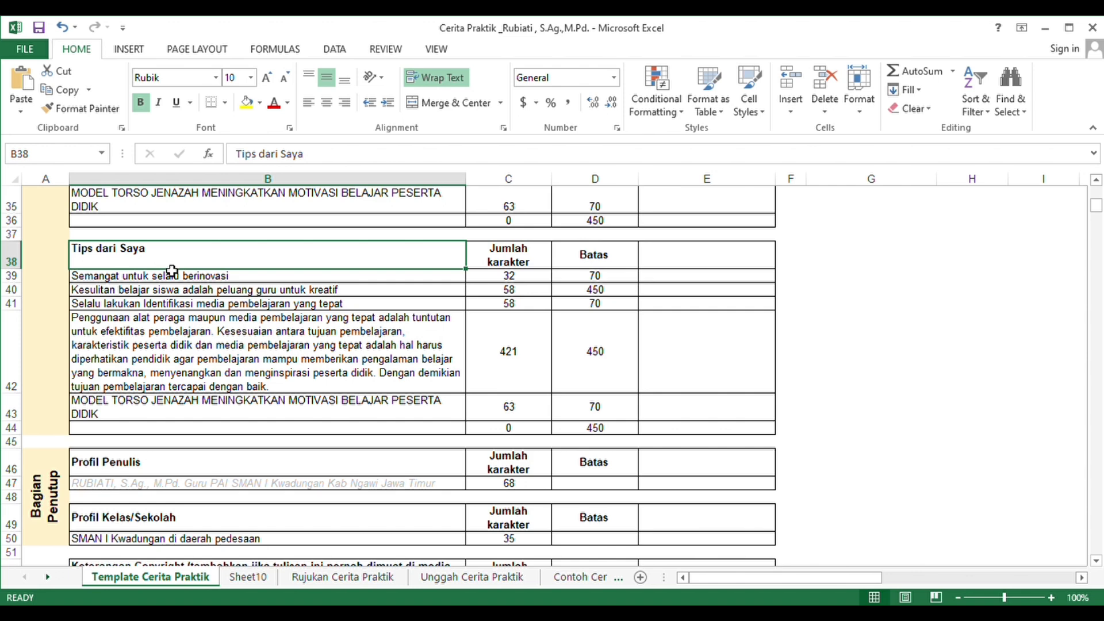
pyautogui.press('Down')
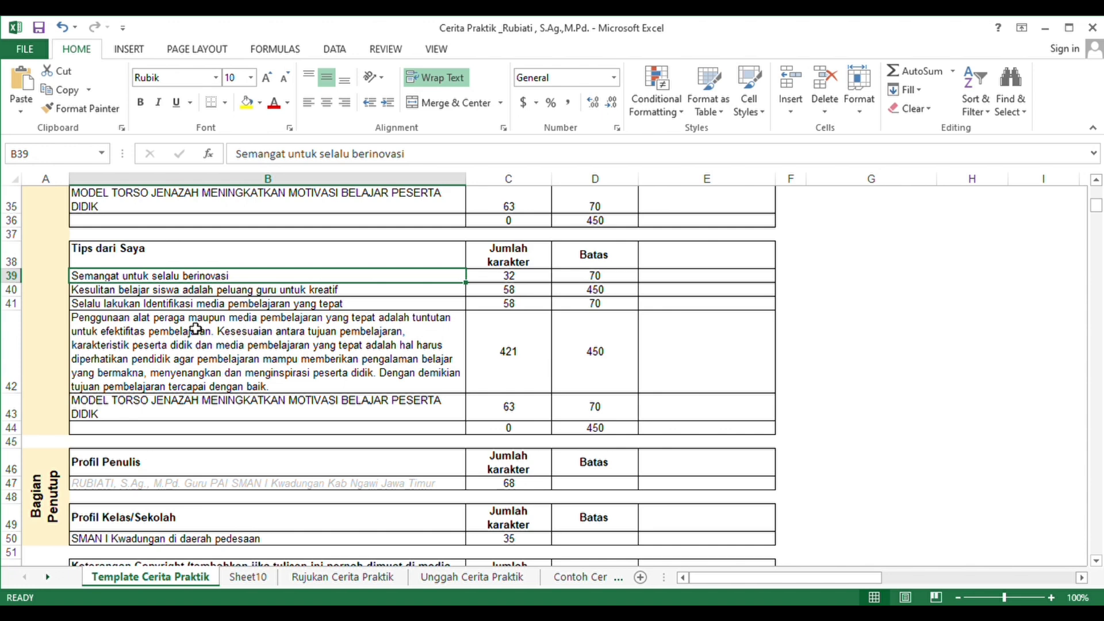
pyautogui.click(162, 292)
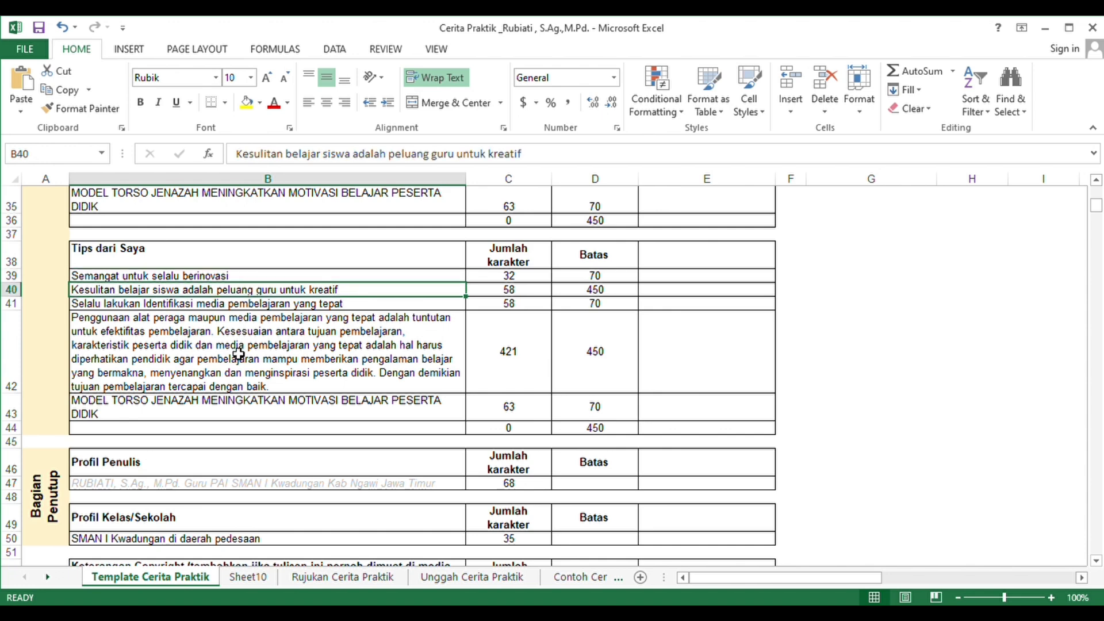
pyautogui.click(183, 307)
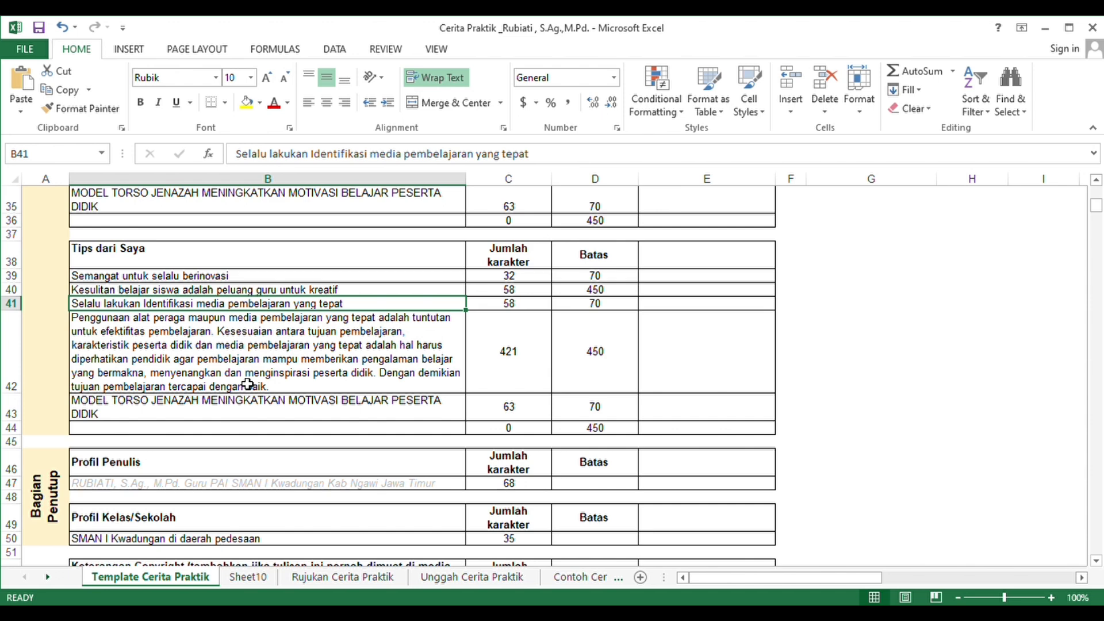
pyautogui.click(174, 379)
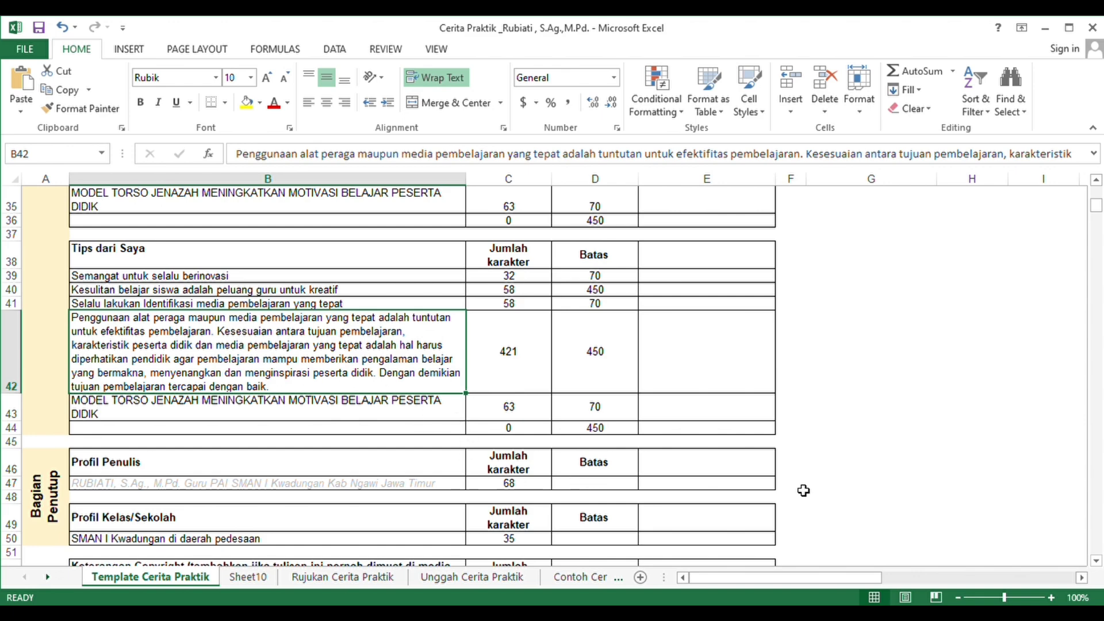
pyautogui.click(1096, 562)
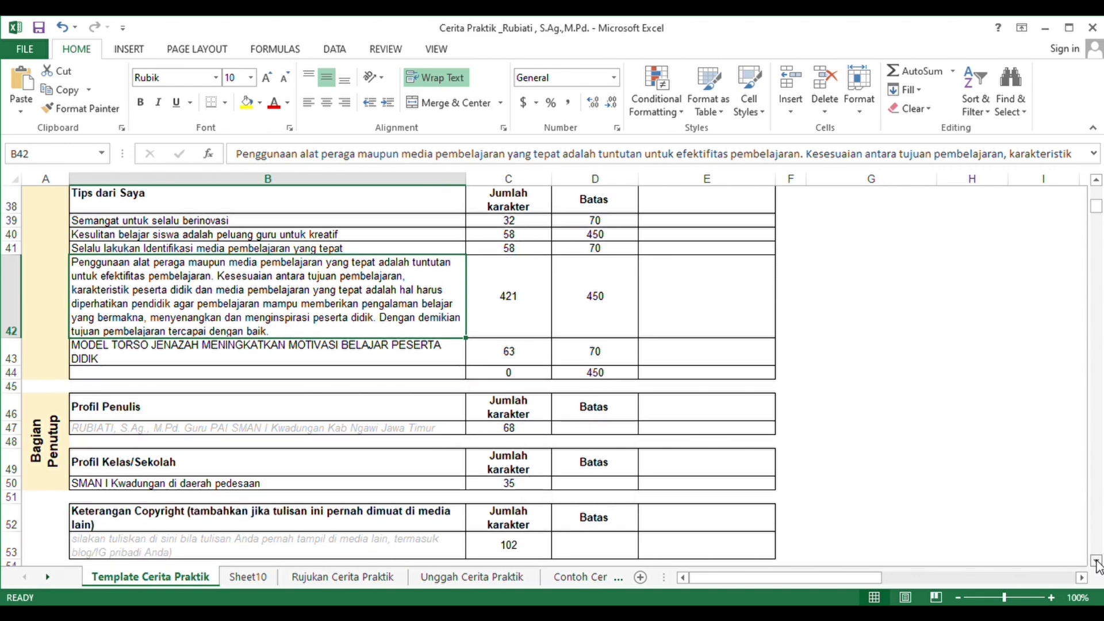
# Step: Read the Profil Penulis, Profil Kelas/Sekolah and Keterangan Copyright entries in the Bagian Penutup section of the template
pyautogui.click(215, 377)
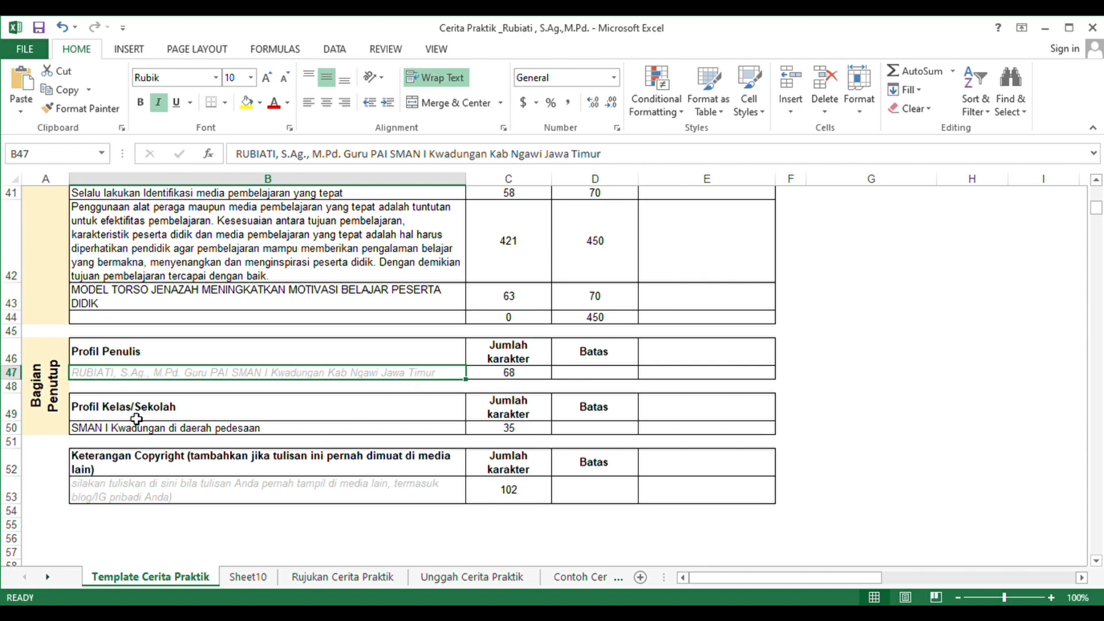
pyautogui.click(161, 434)
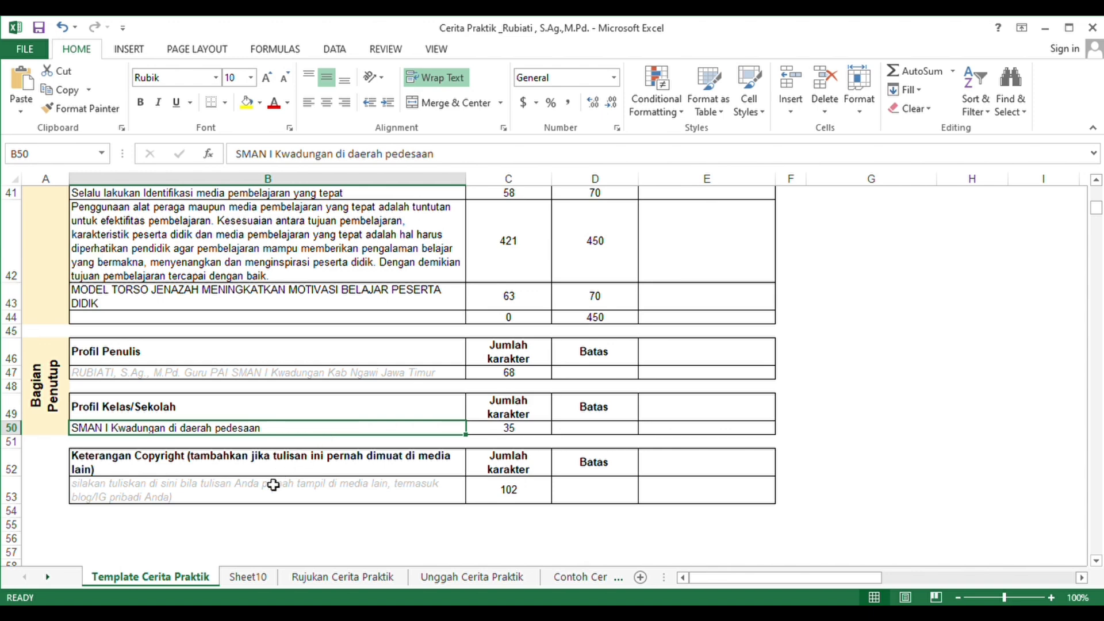
pyautogui.click(178, 504)
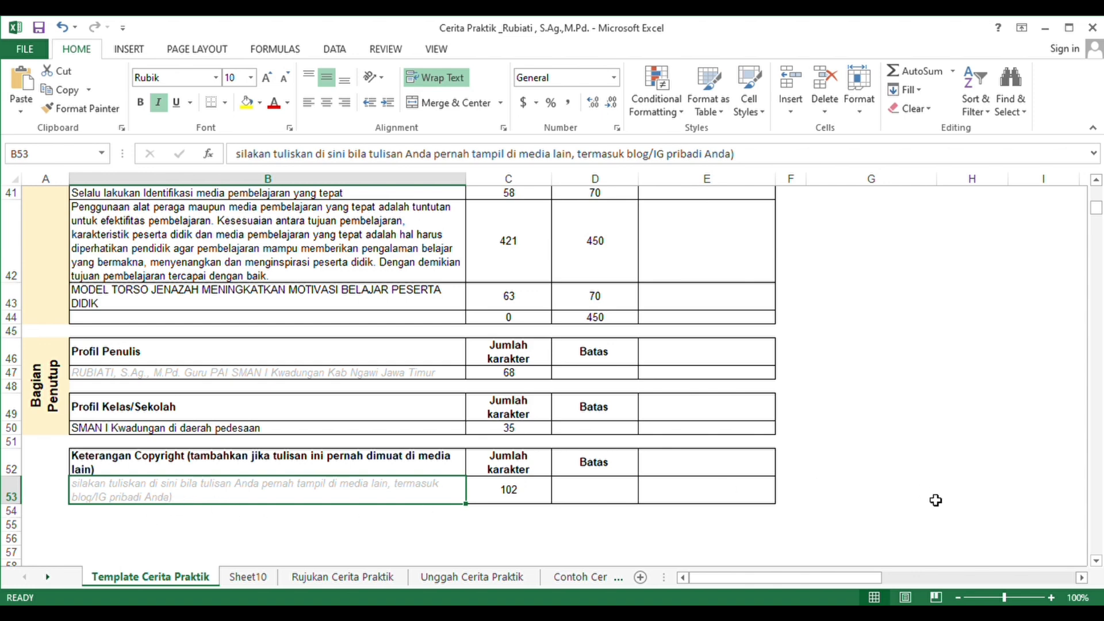
pyautogui.click(1096, 180)
pyautogui.click(1096, 181)
pyautogui.moveTo(1096, 183); pyautogui.dragTo(1097, 183)
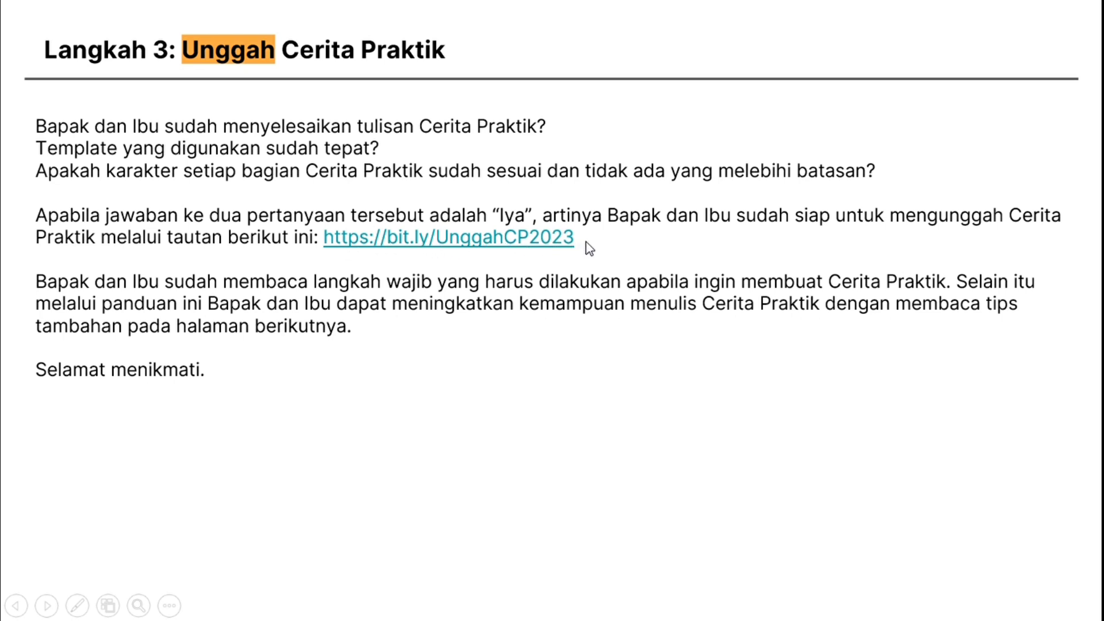
pyautogui.click(476, 250)
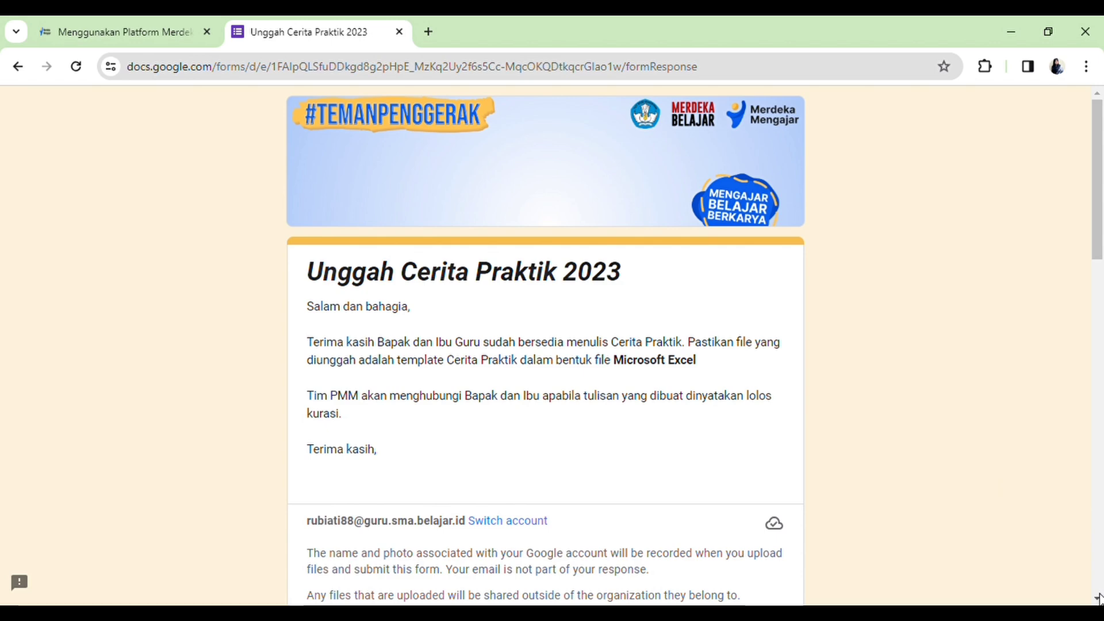
pyautogui.scroll(-5, 1095, 598)
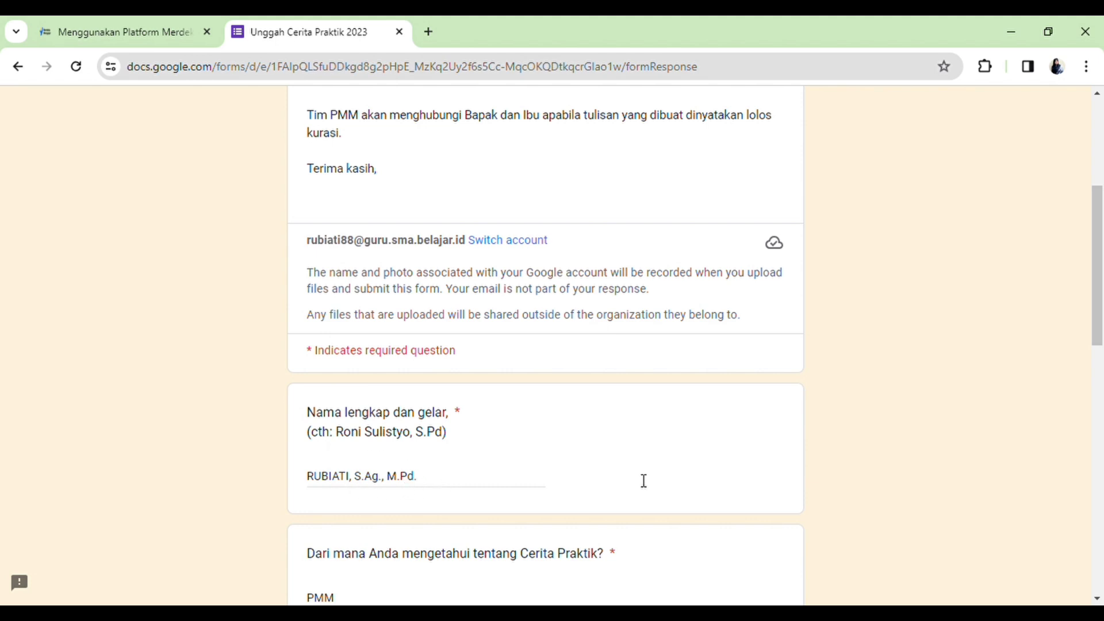
pyautogui.scroll(-4, 938, 335)
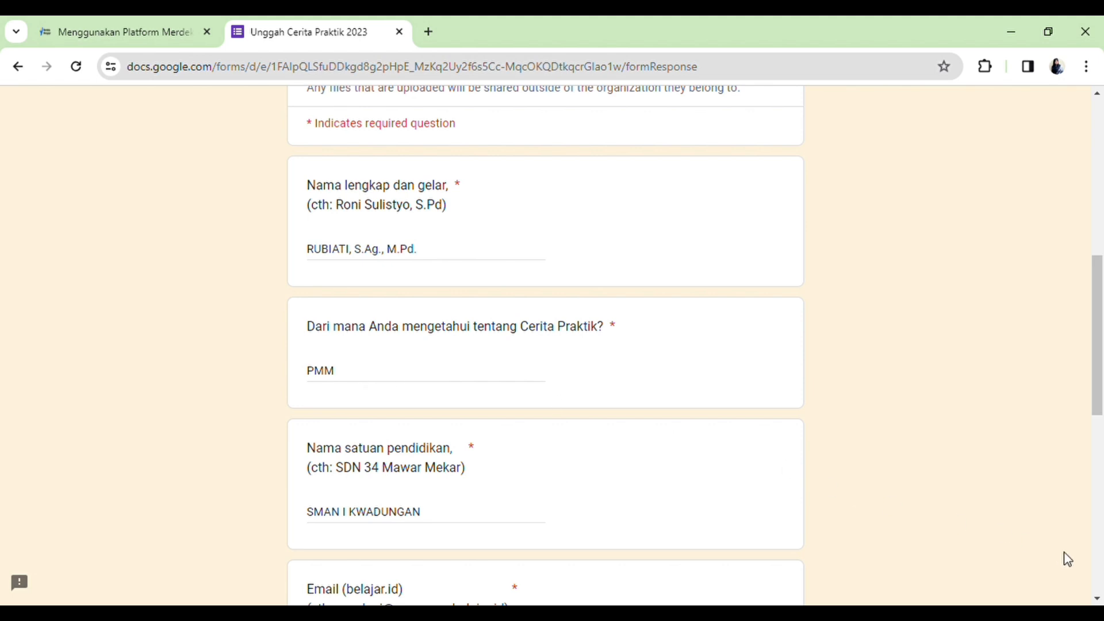
pyautogui.scroll(-4, 624, 392)
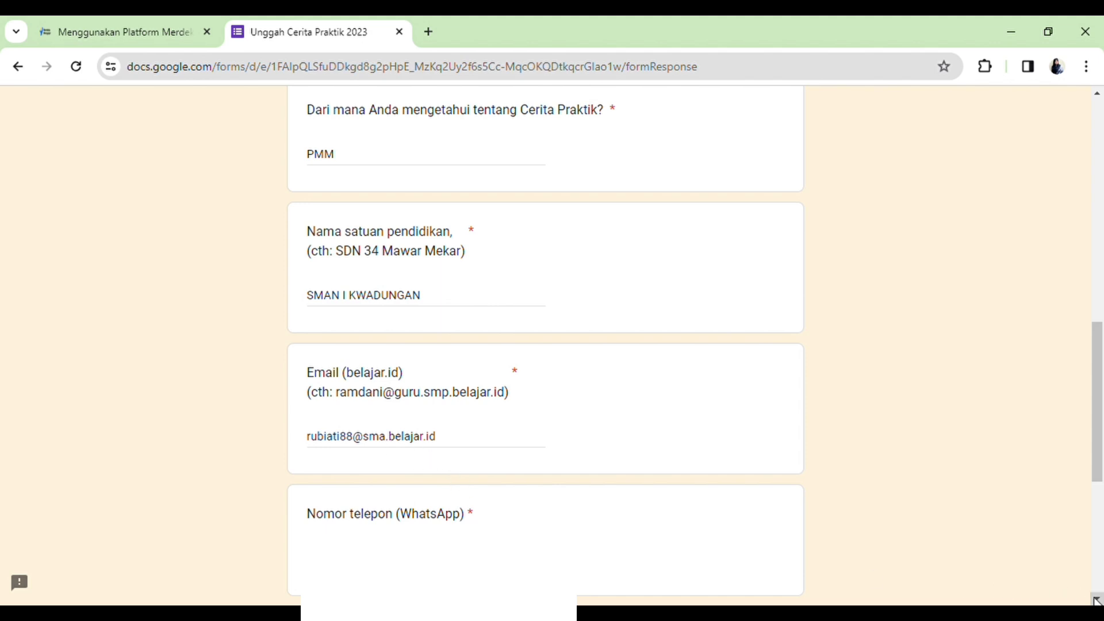
pyautogui.scroll(-6, 1096, 599)
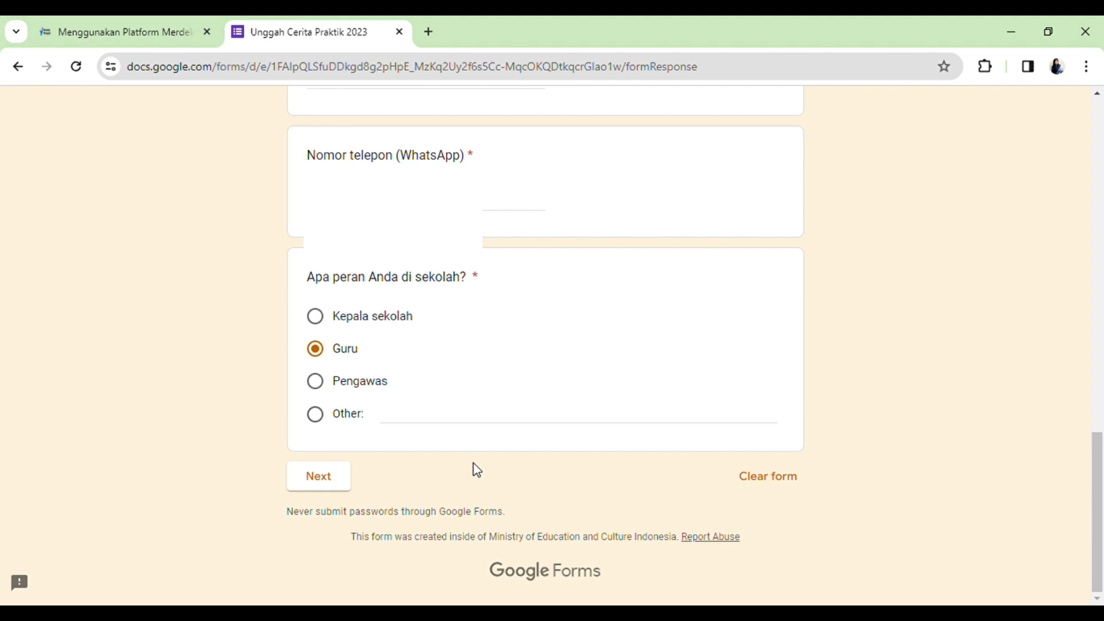
pyautogui.click(319, 489)
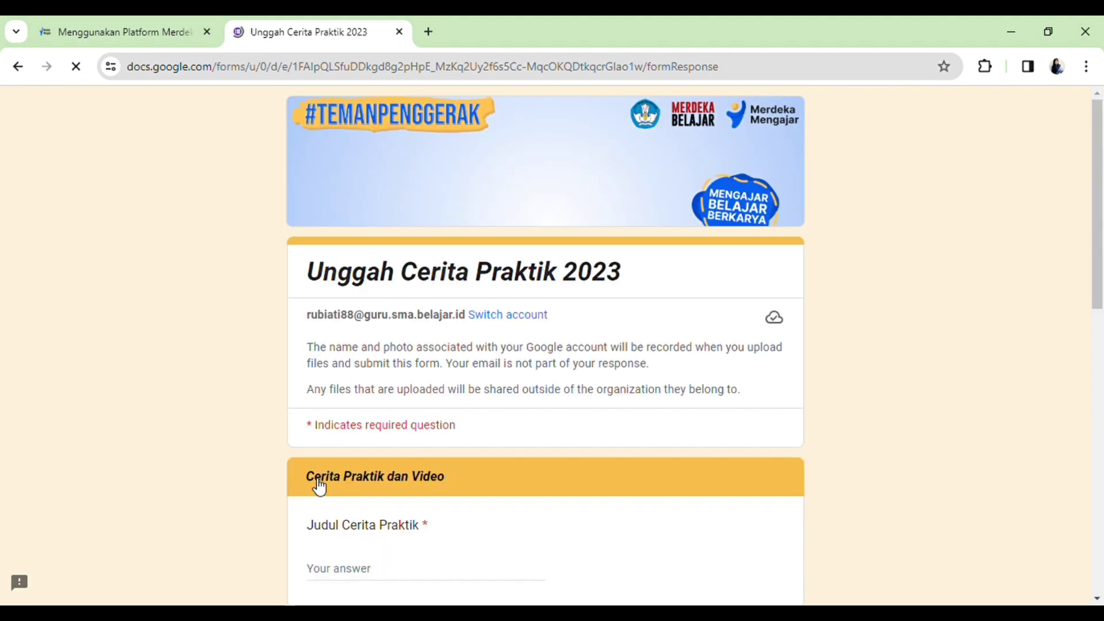
# Step: Check the title, topic, attached files and portfolio link in the Cerita Praktik dan Video section, and advance to the Refleksi section
pyautogui.moveTo(1095, 599); pyautogui.dragTo(1096, 599)
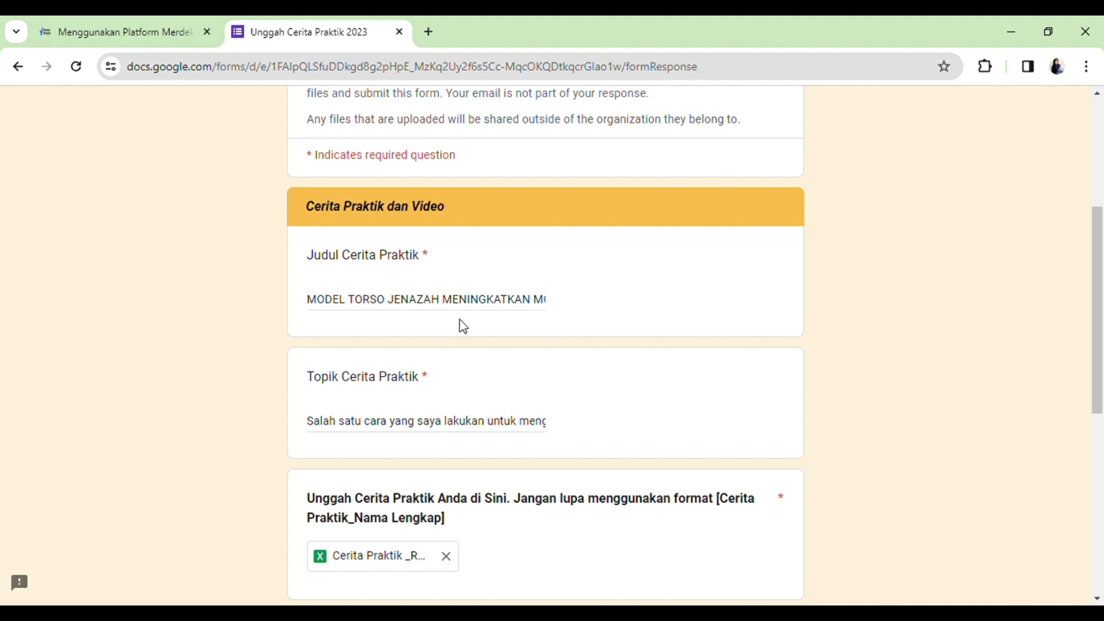
pyautogui.click(533, 309)
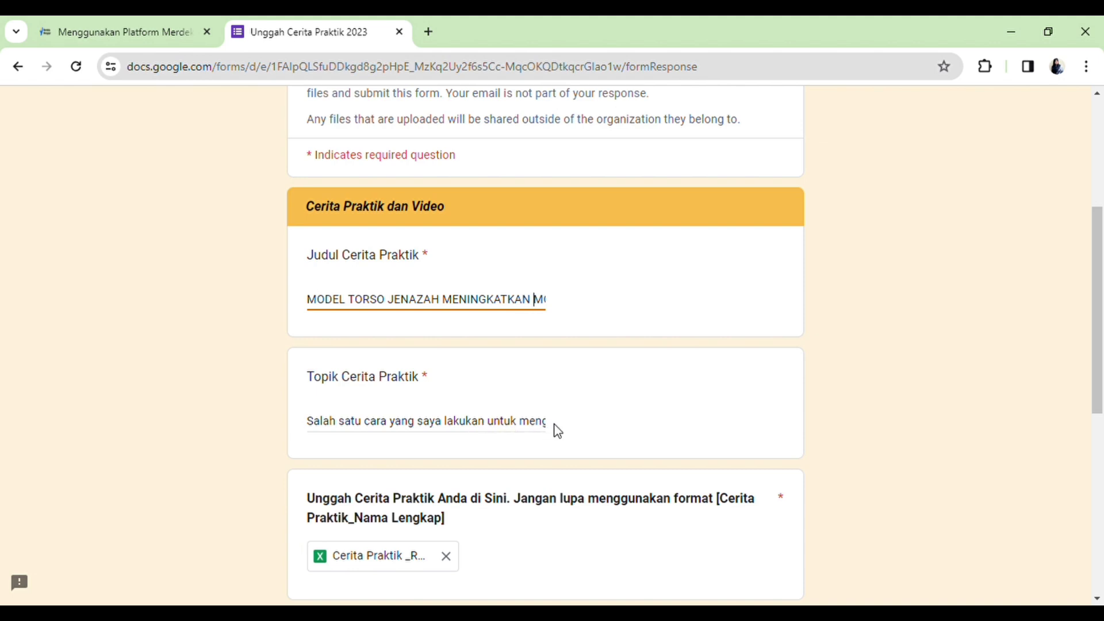
pyautogui.click(1097, 599)
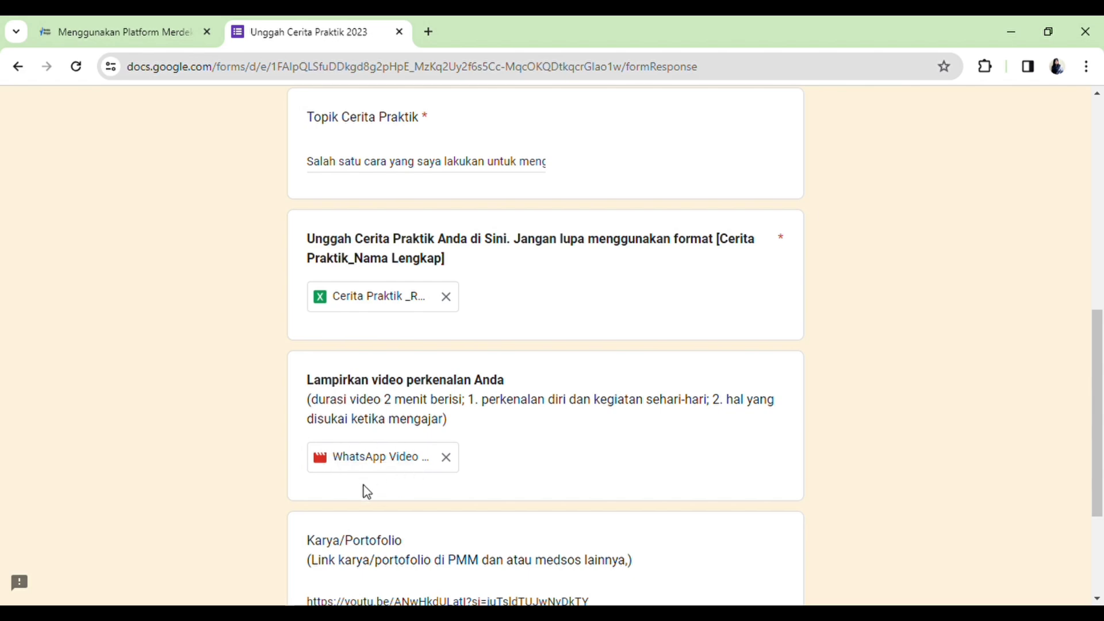
pyautogui.click(1096, 600)
pyautogui.click(1096, 599)
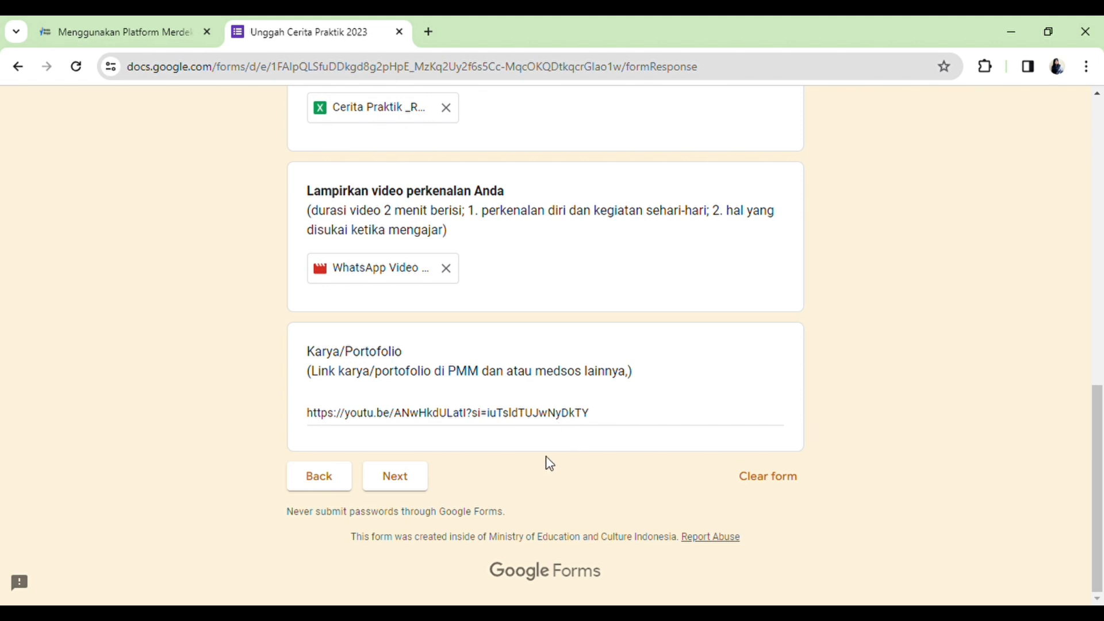
pyautogui.click(403, 487)
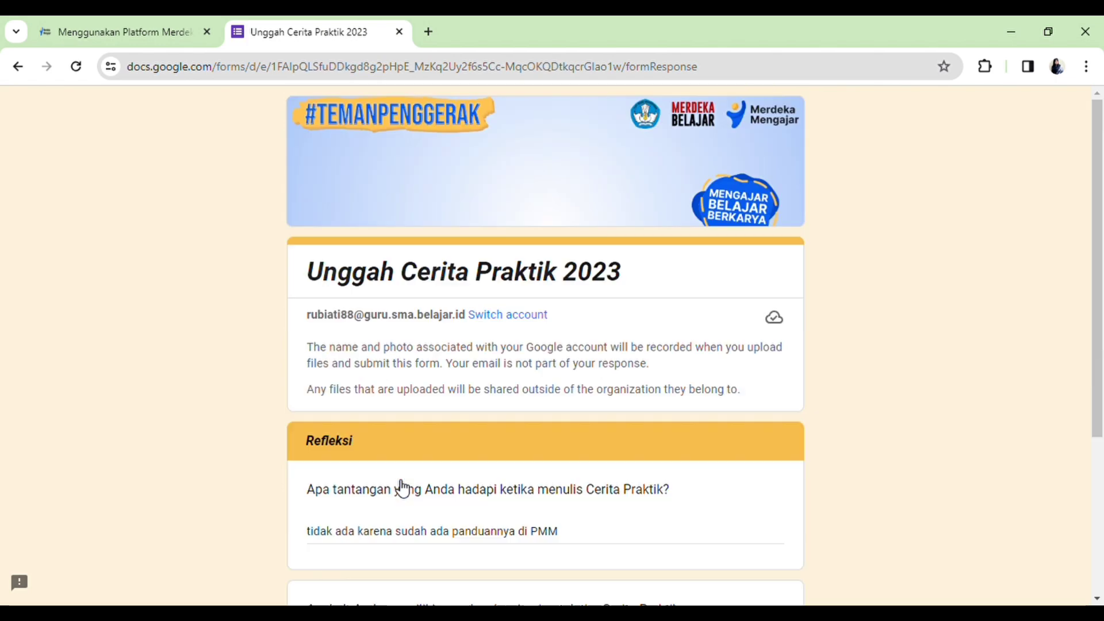
# Step: Review both Refleksi answers about writing challenges and suggestions for the Cerita Praktik team, and submit the form
pyautogui.click(1097, 600)
pyautogui.scroll(-5, 1097, 600)
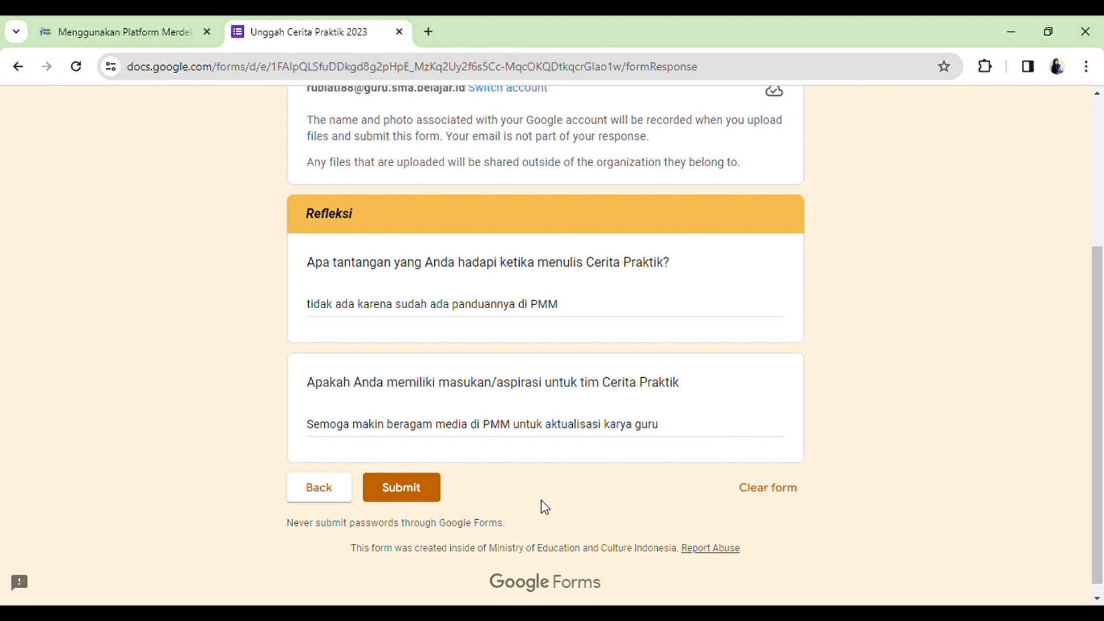
pyautogui.click(401, 488)
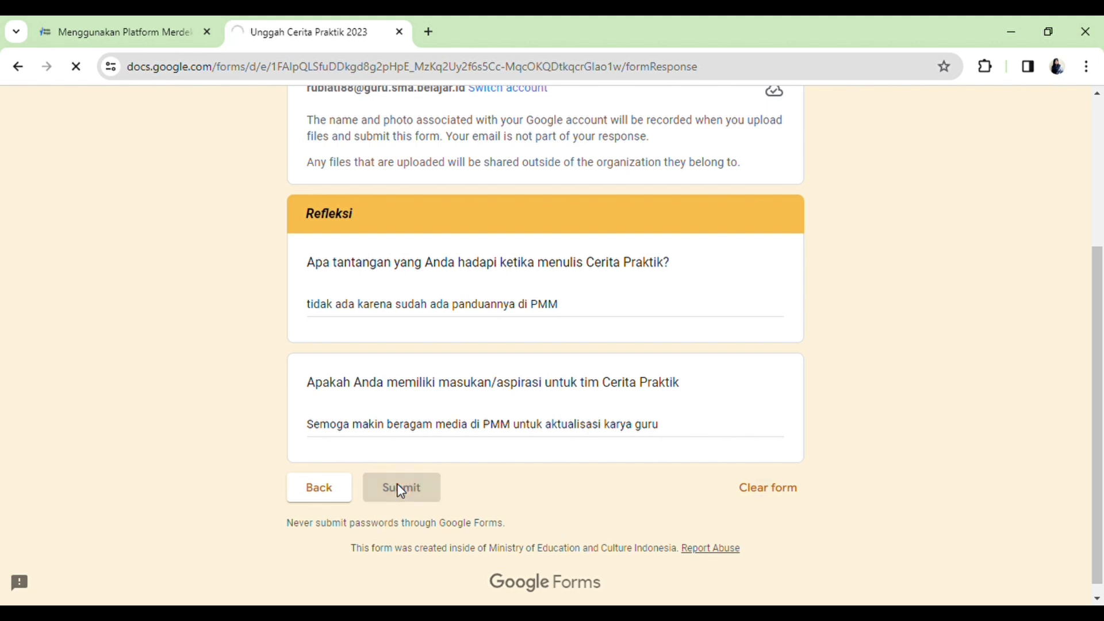